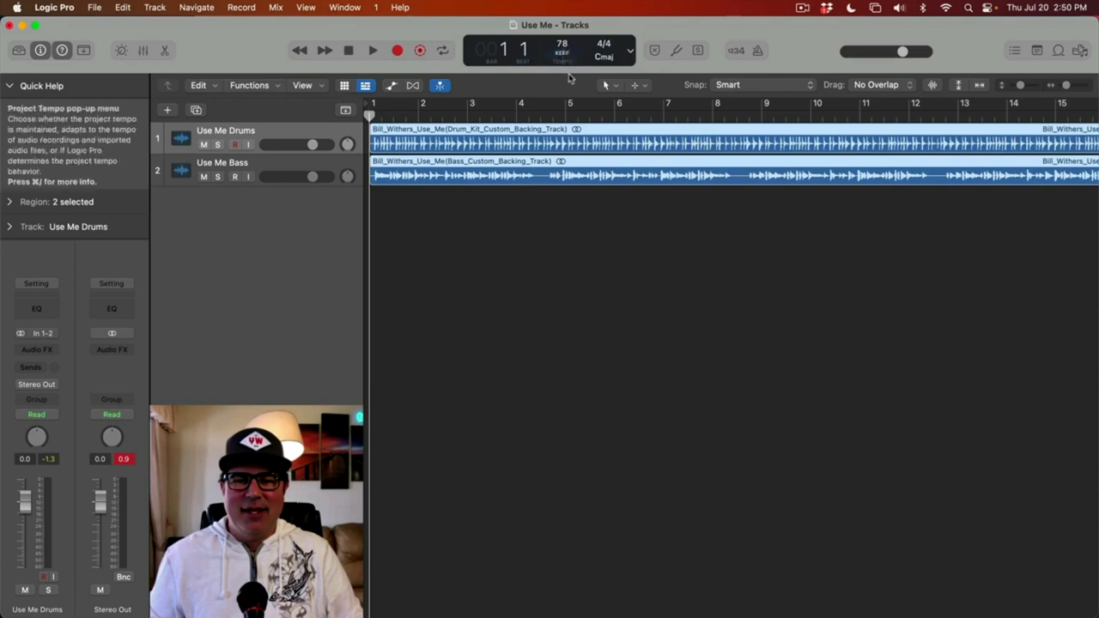
- Switch to Safari to check the song's tempo on the Karaoke Version page, and return to the Logic Pro project
mouse_move(637, 601)
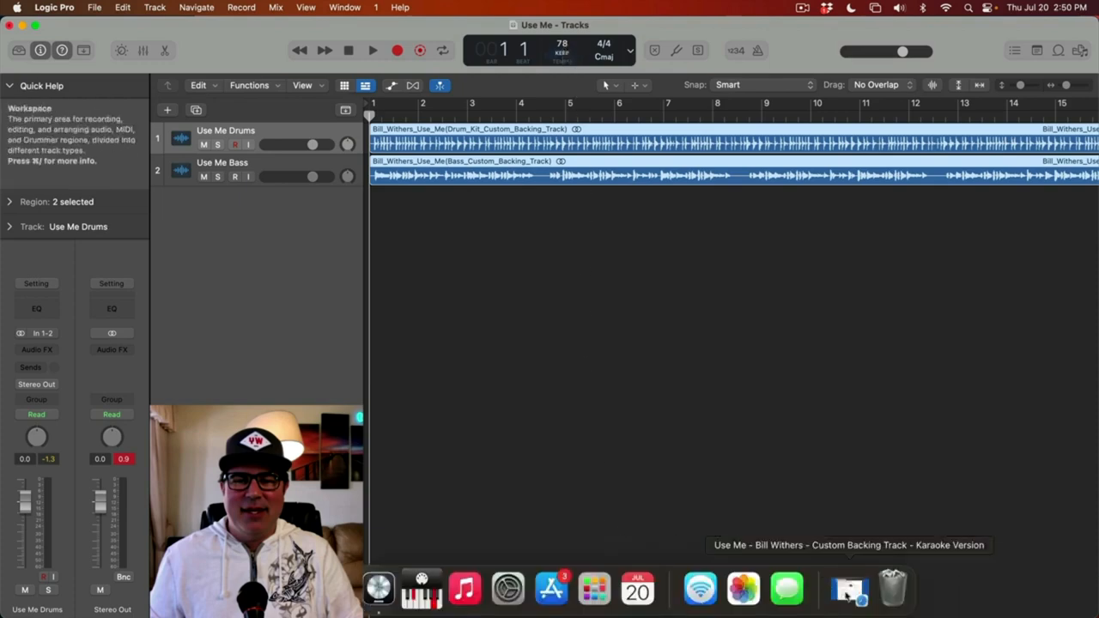
left_click(847, 592)
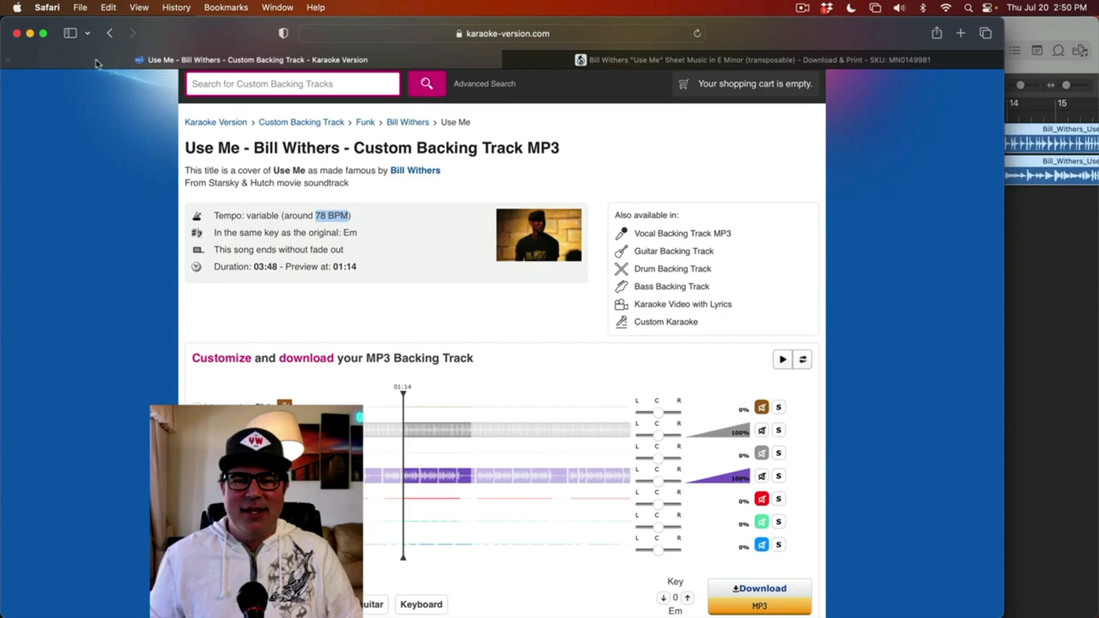
left_click(30, 33)
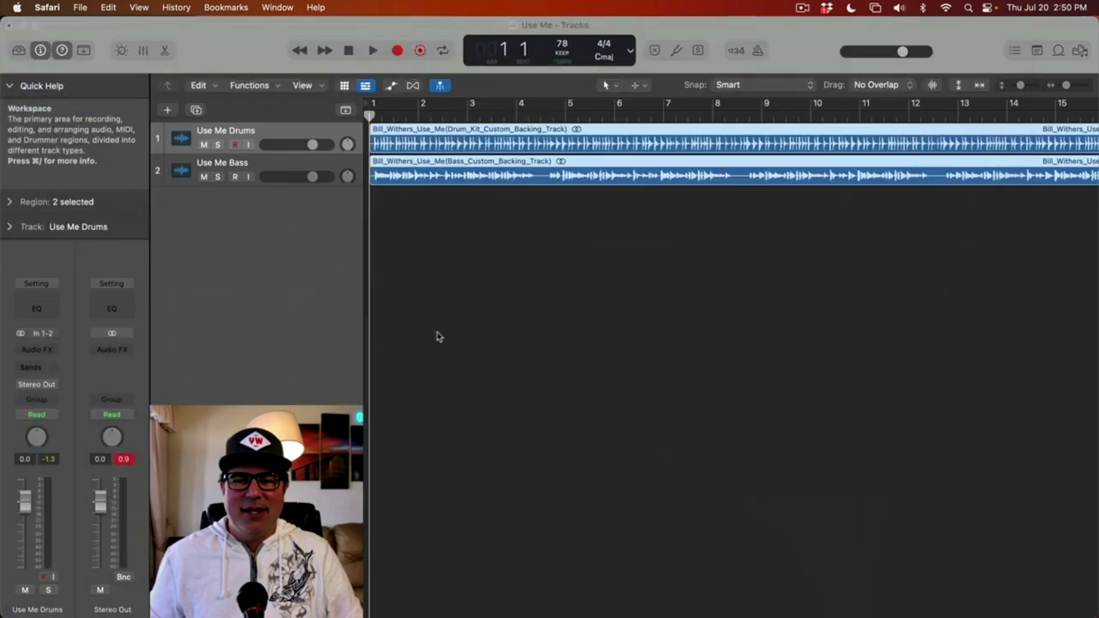
left_click(432, 207)
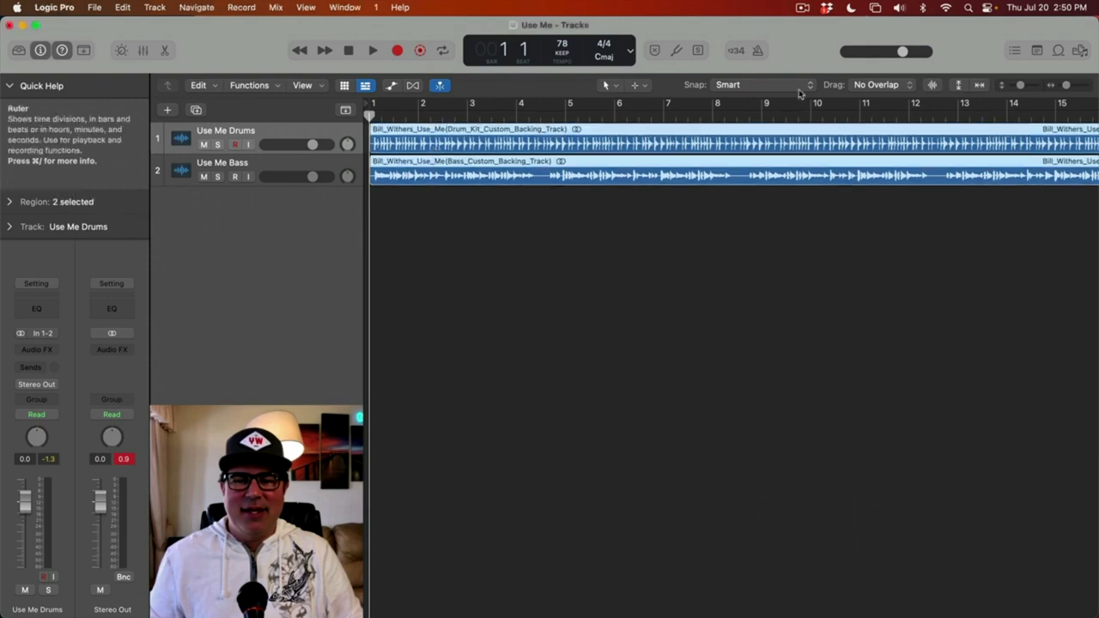
- Place the playhead at bar 2 and move the drum and bass regions together so the first drum hit lines up with it
left_click_drag(370, 114, 418, 114)
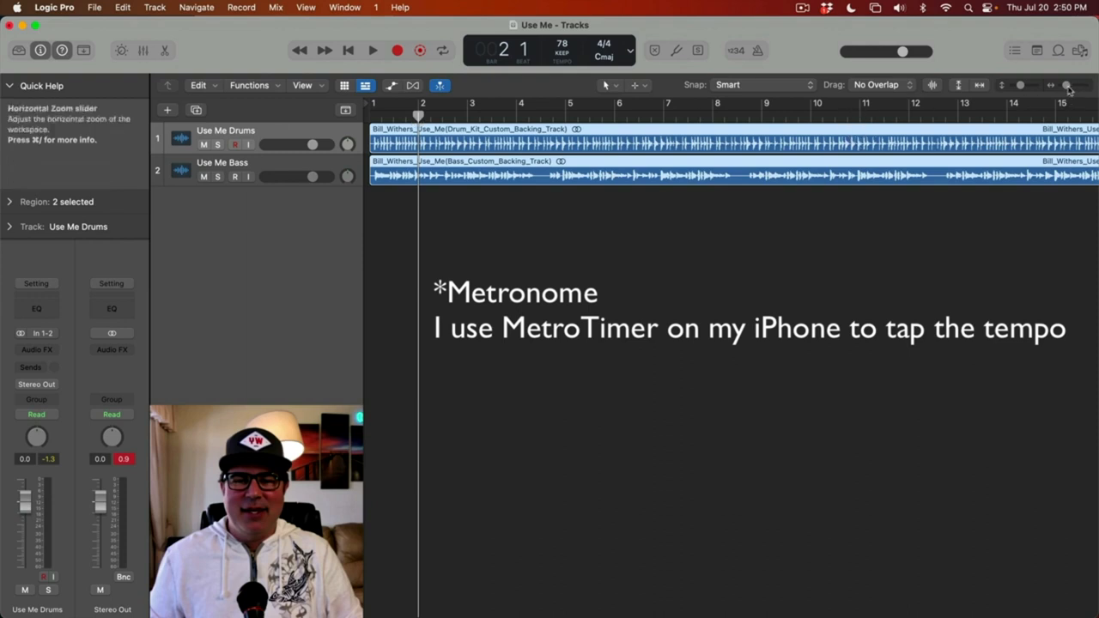
left_click_drag(1066, 85, 1072, 85)
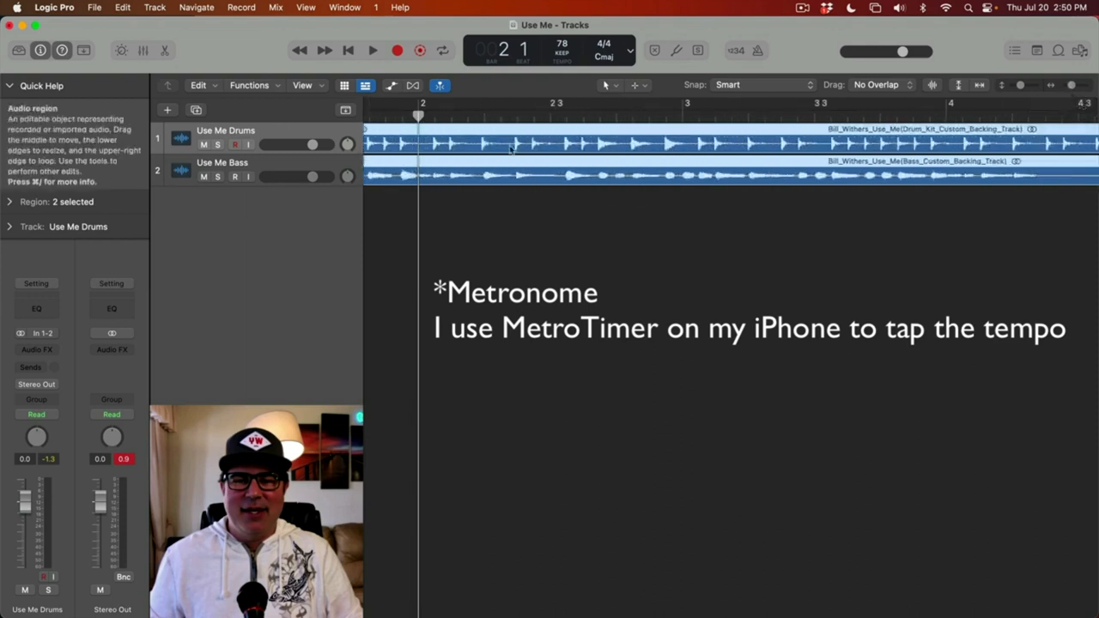
left_click_drag(500, 132, 734, 148)
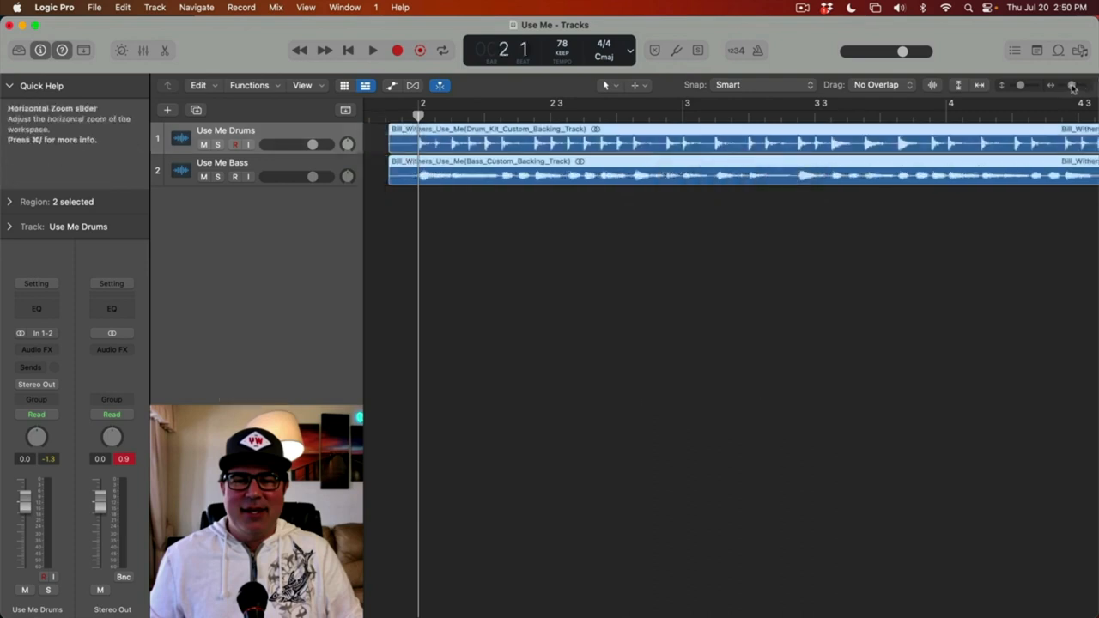
left_click_drag(1071, 87, 1078, 87)
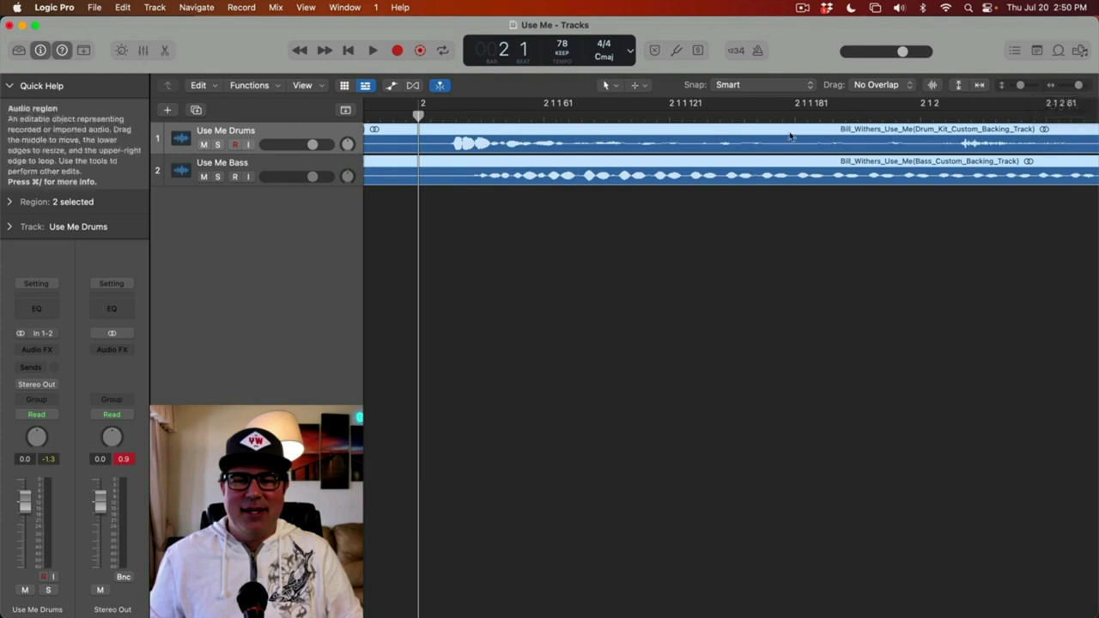
left_click_drag(785, 134, 750, 136)
left_click_drag(1079, 87, 1087, 90)
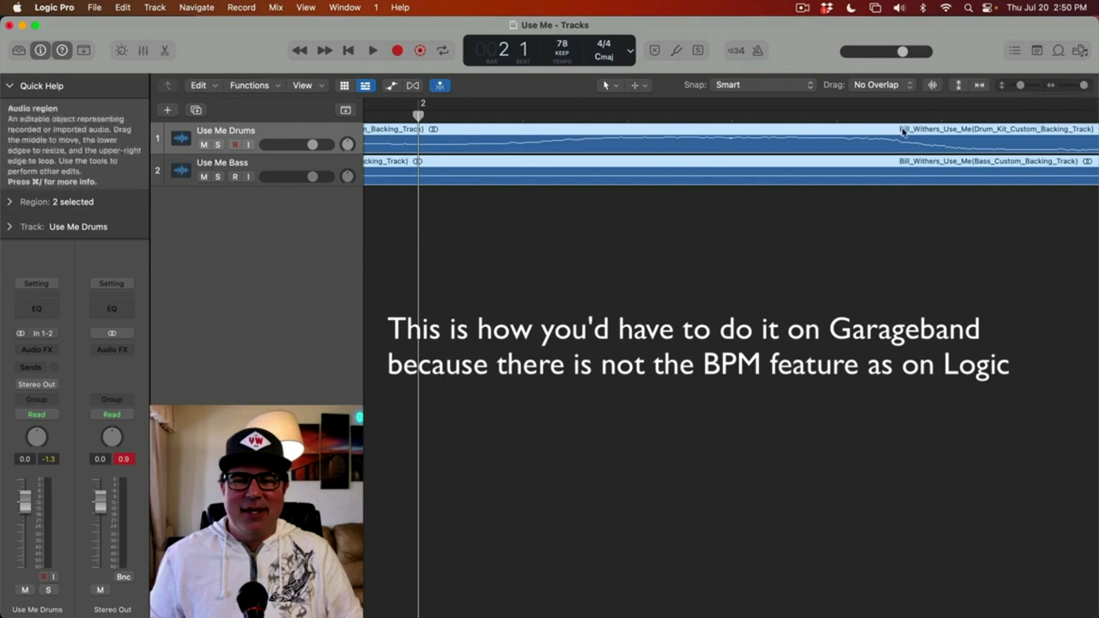
left_click_drag(889, 131, 855, 133)
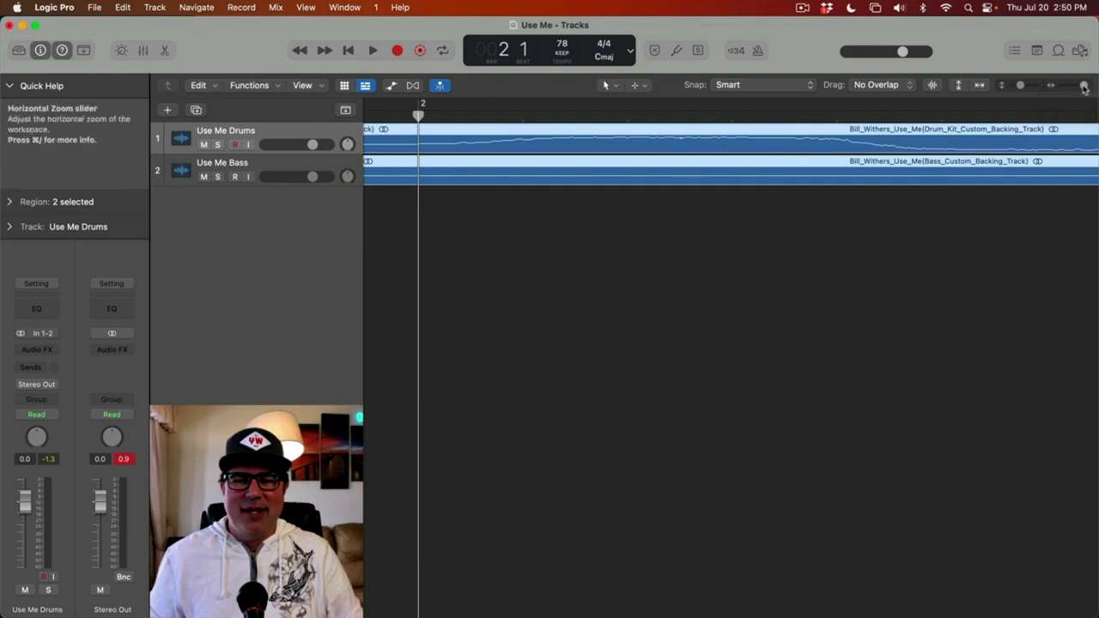
- Play both tracks briefly from bar 2 to check the alignment of the first beat
left_click_drag(1083, 88, 1059, 97)
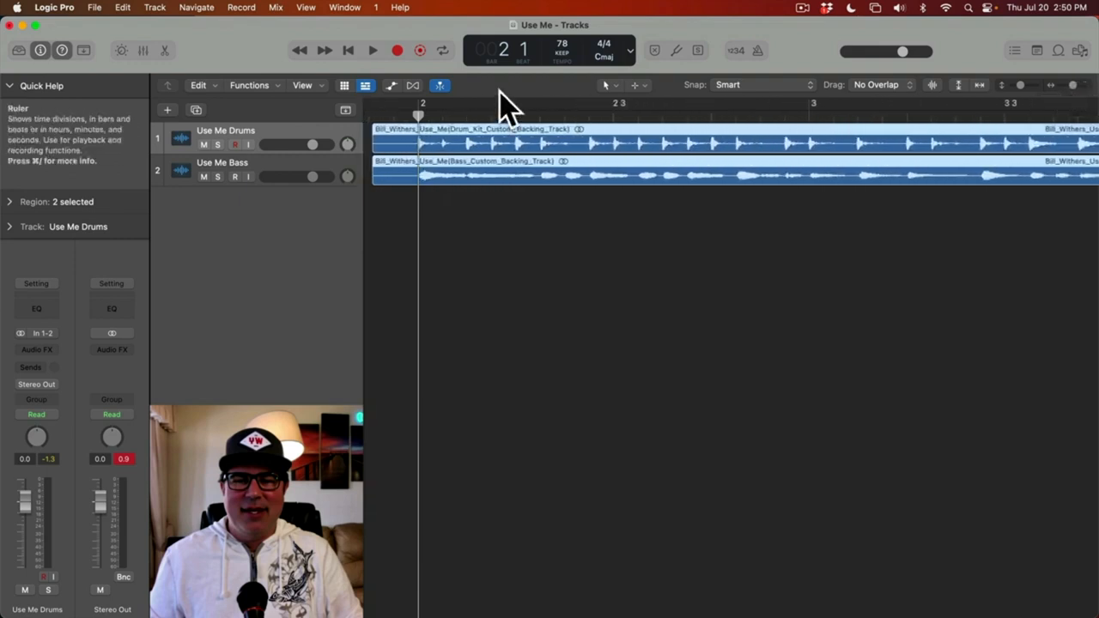
left_click(373, 52)
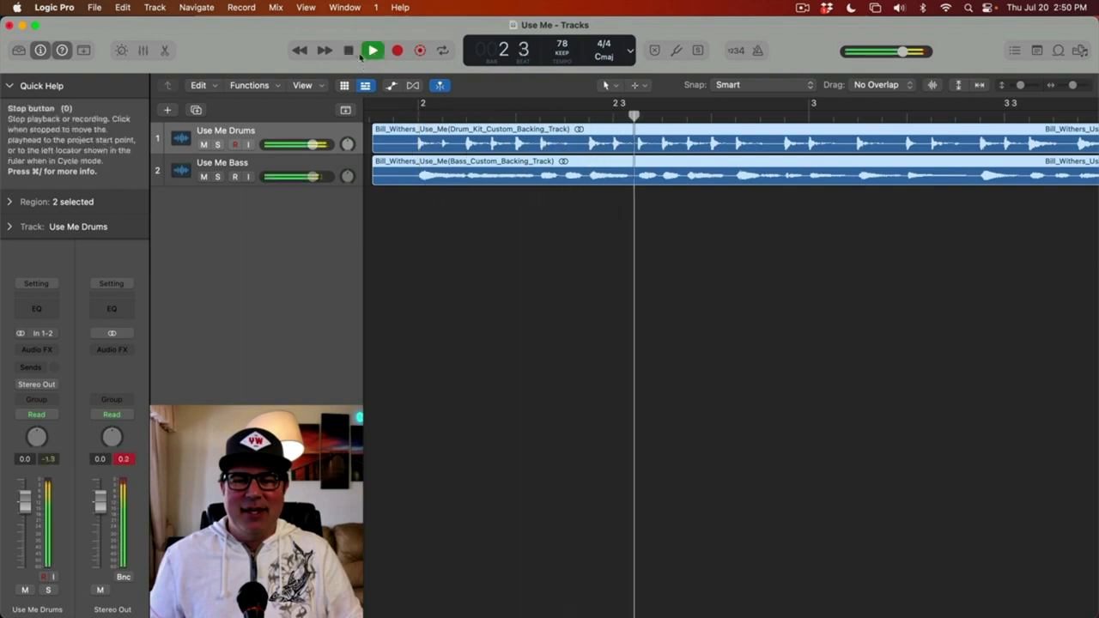
left_click(348, 50)
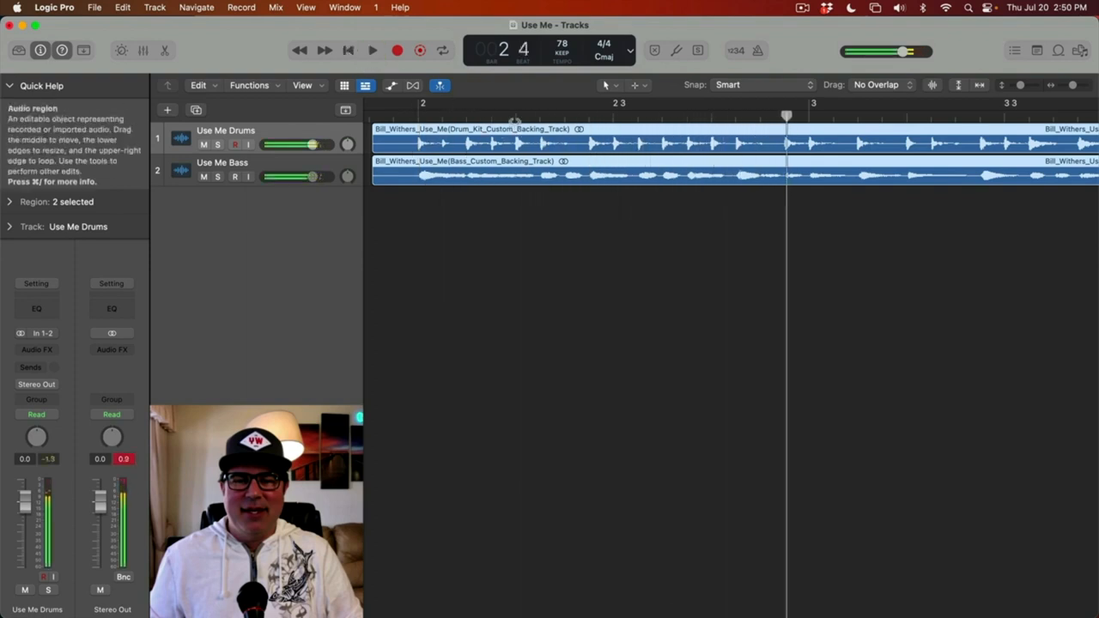
- Place the playhead on beat 2 of bar 2 and fine-position both regions so the drum hit lines up with it
left_click(515, 116)
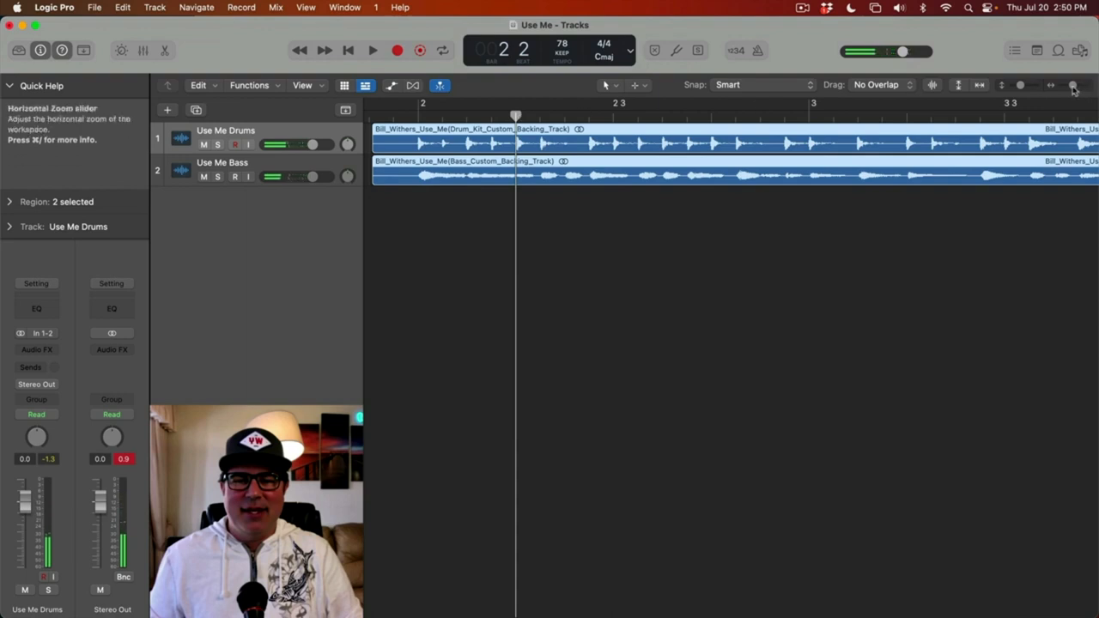
left_click_drag(1073, 90, 1092, 92)
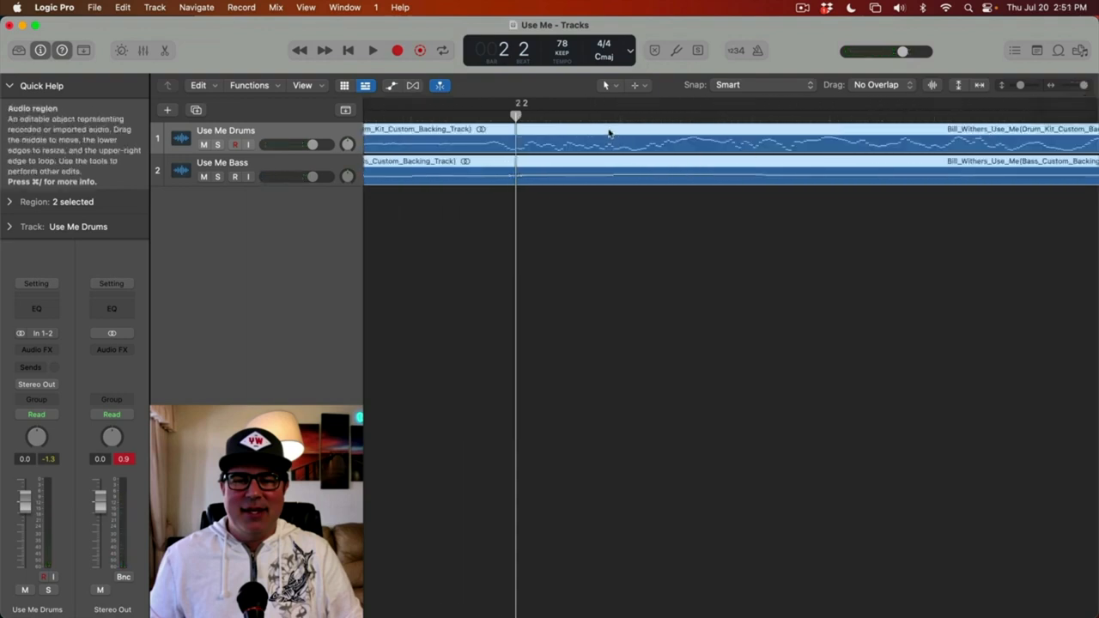
left_click_drag(609, 133, 639, 137)
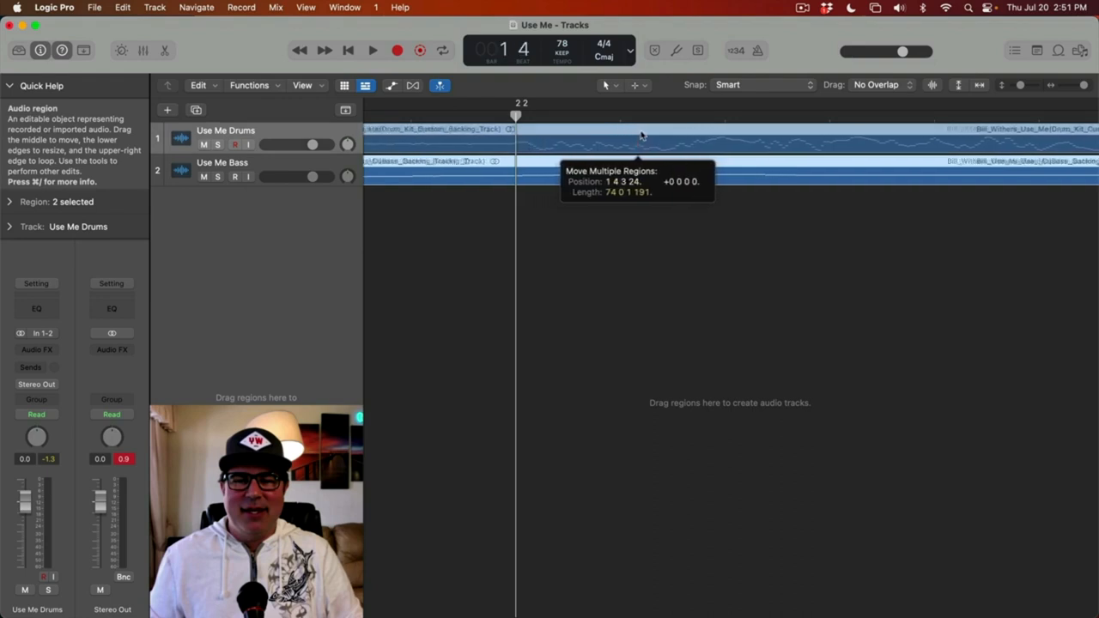
left_click_drag(1045, 96, 1067, 96)
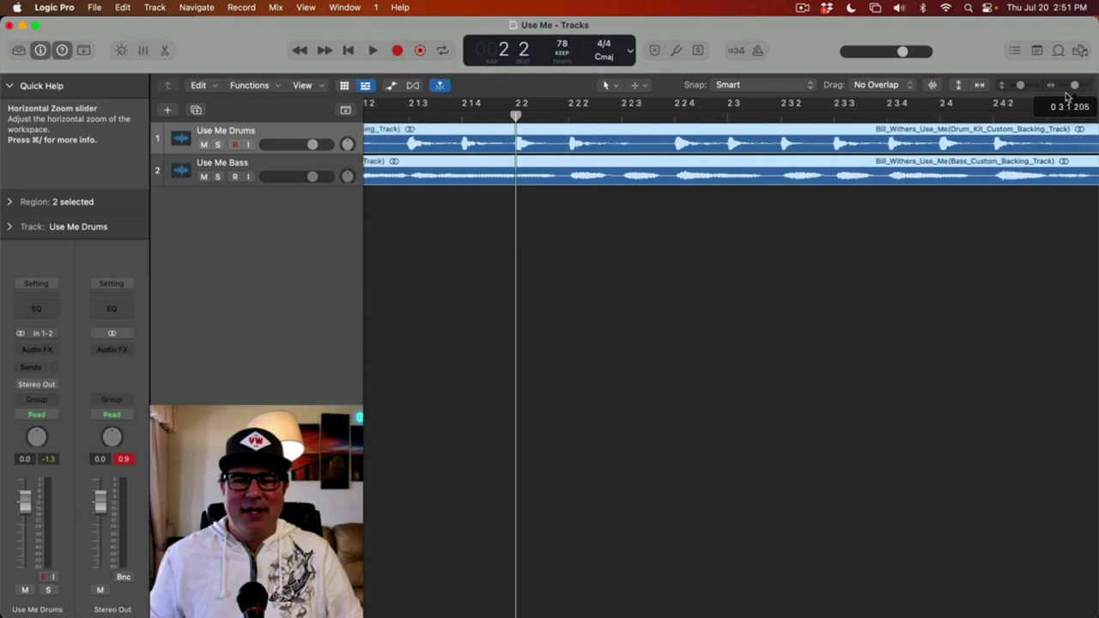
- Play both tracks from beat 2 of bar 2 to check the timing, and return the playhead to the project start
left_click(372, 52)
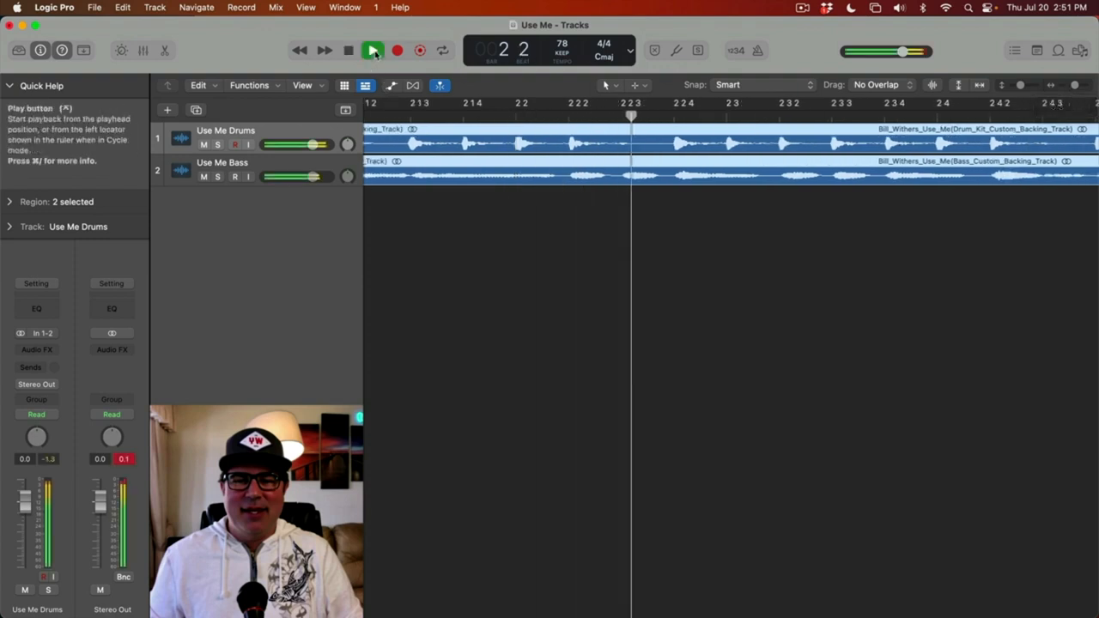
left_click_drag(1074, 89, 1070, 90)
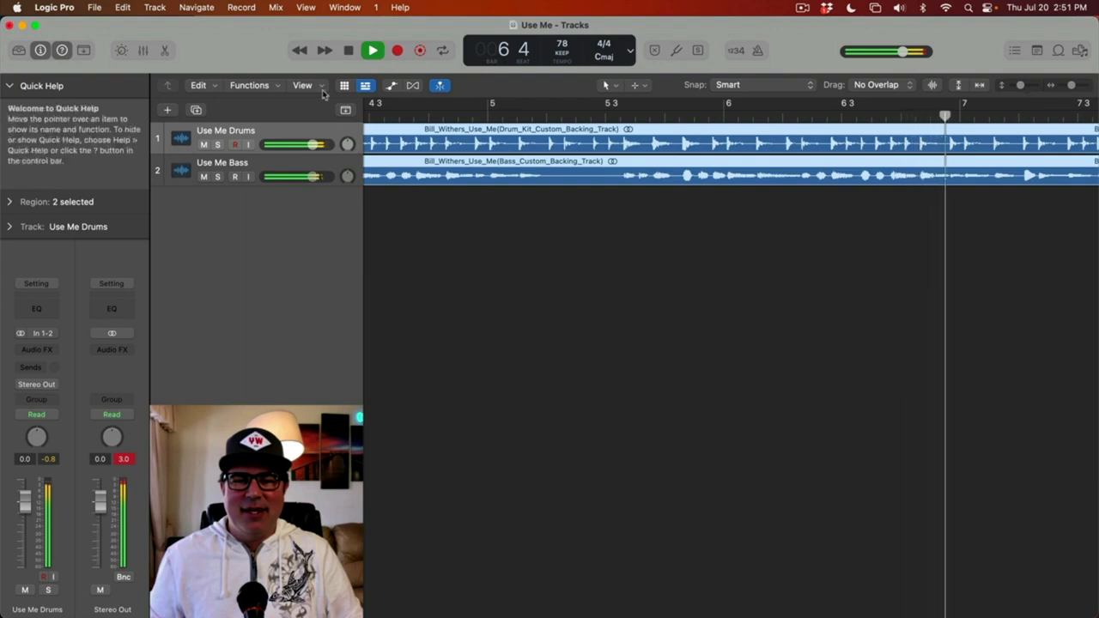
left_click(348, 54)
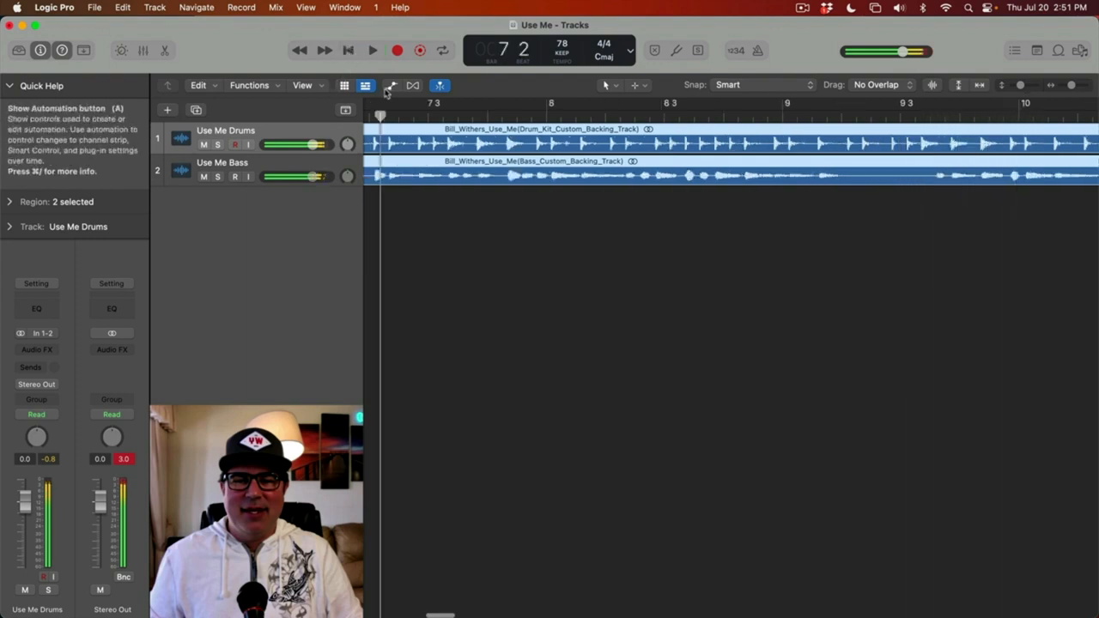
left_click(349, 53)
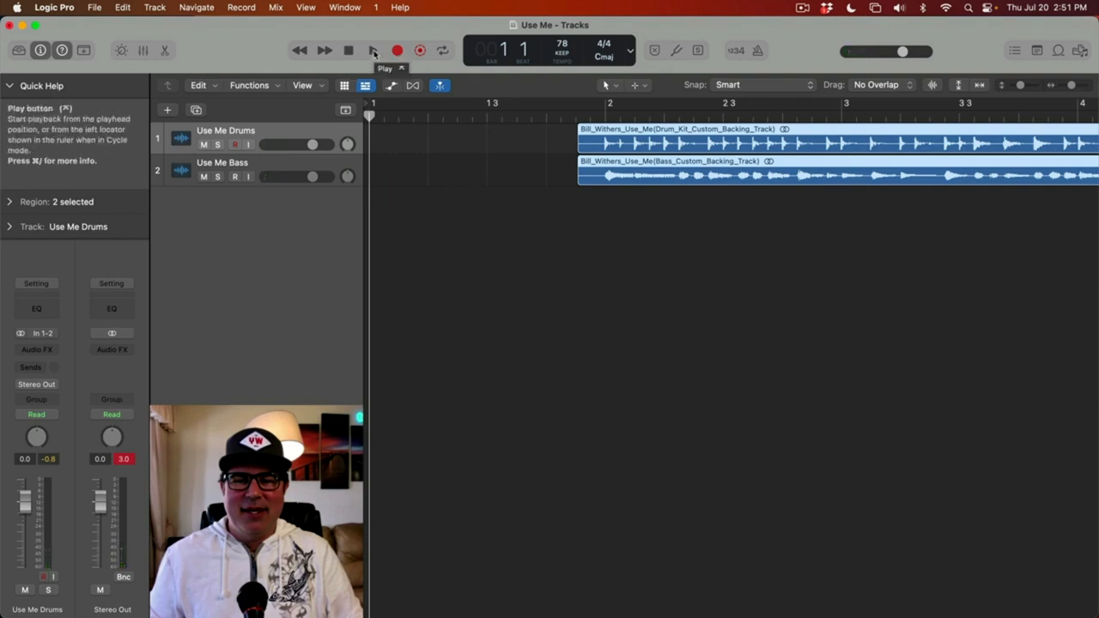
- Insert a stereo BPM Counter on the Use Me Drums track during playback to detect the tempo, close it and return to the project start
left_click(373, 52)
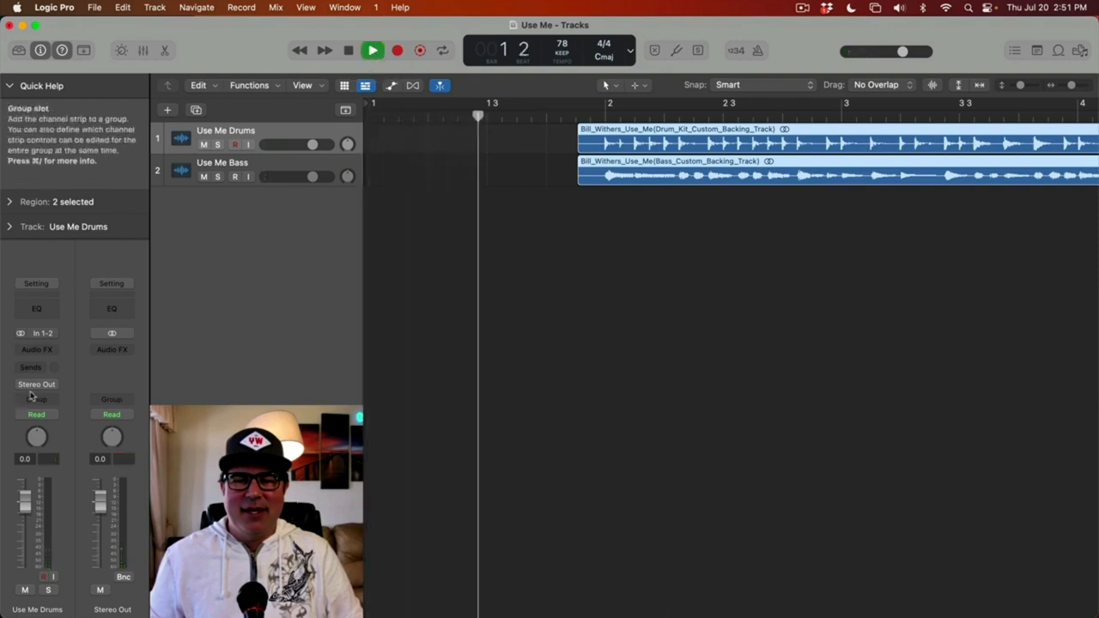
left_click(36, 349)
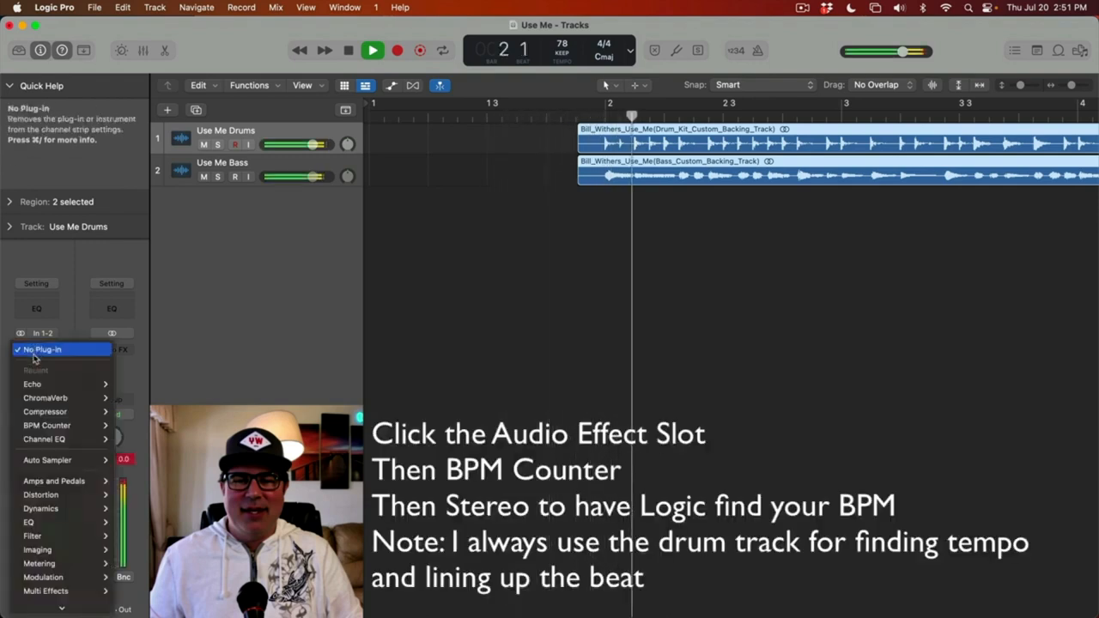
mouse_move(47, 429)
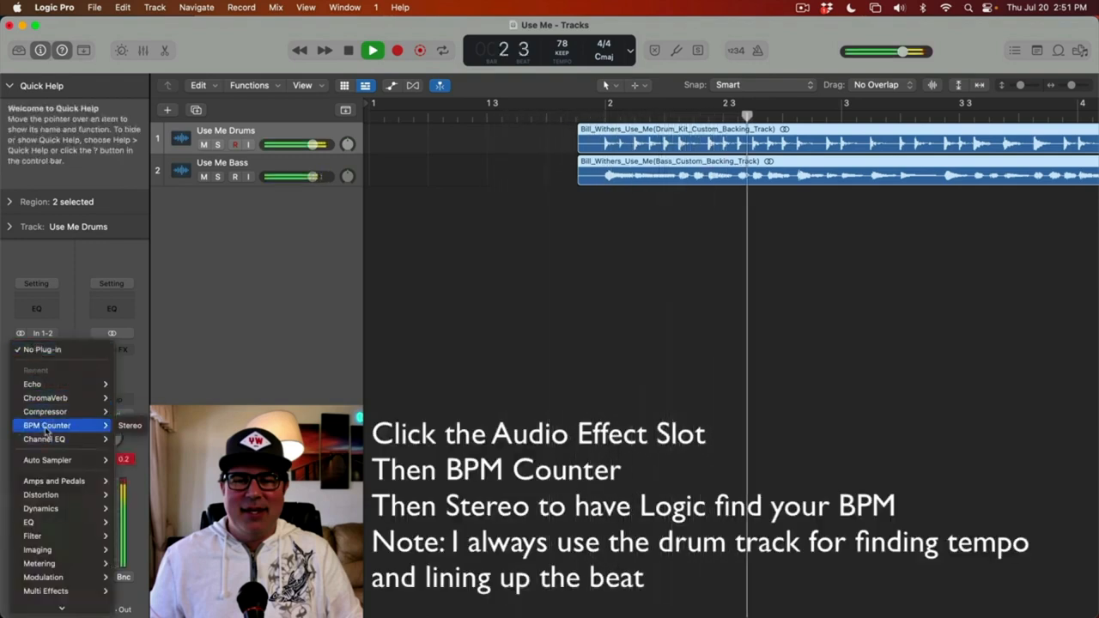
left_click(129, 425)
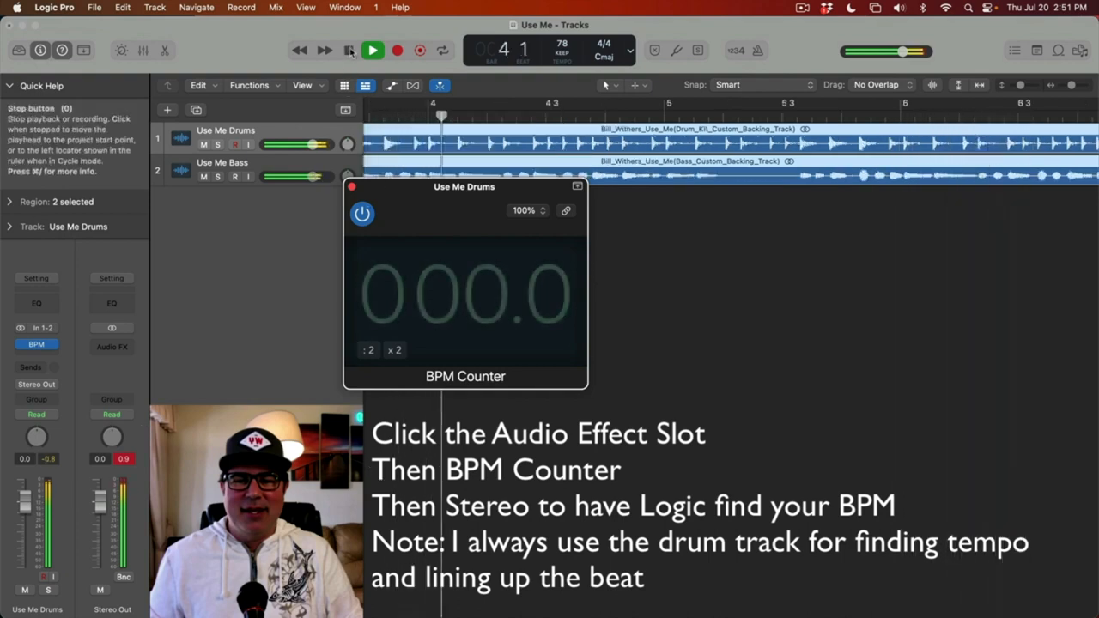
left_click(350, 51)
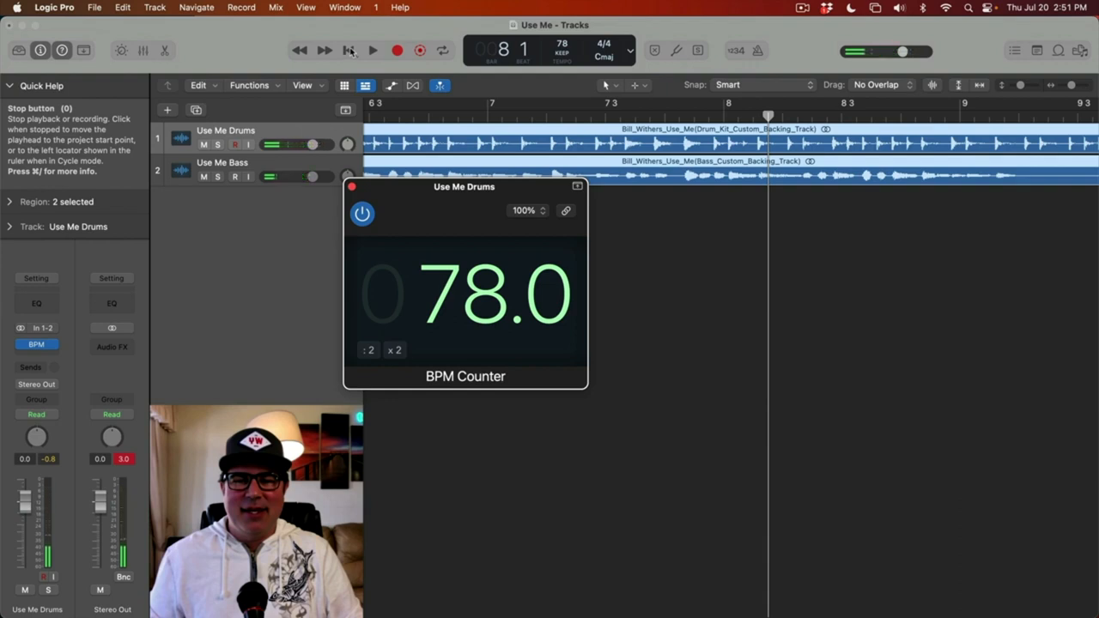
left_click(351, 186)
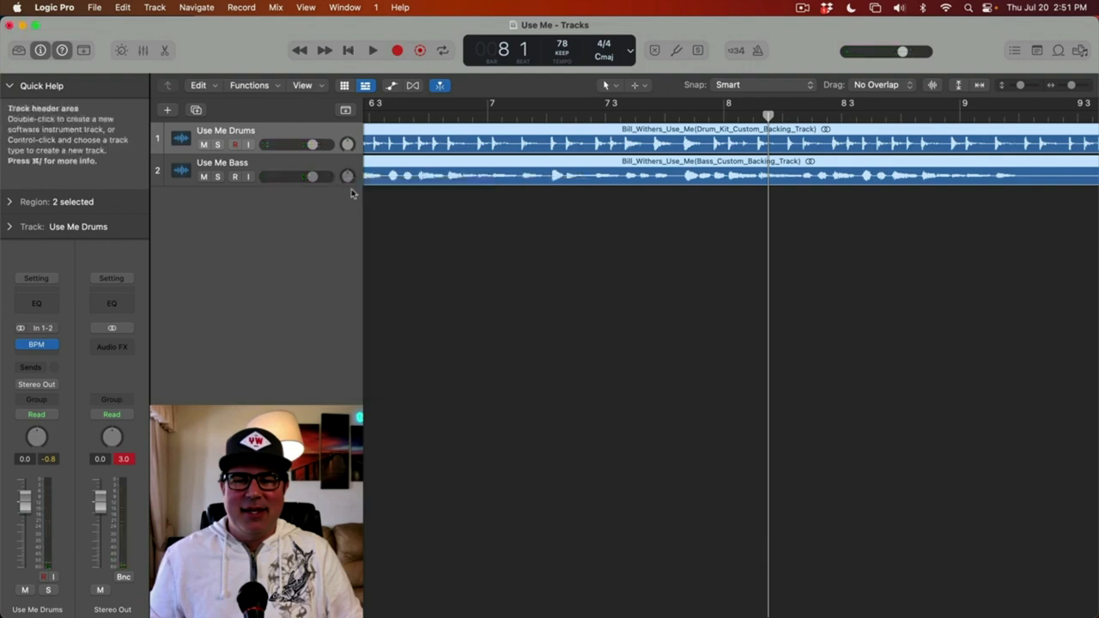
left_click(347, 50)
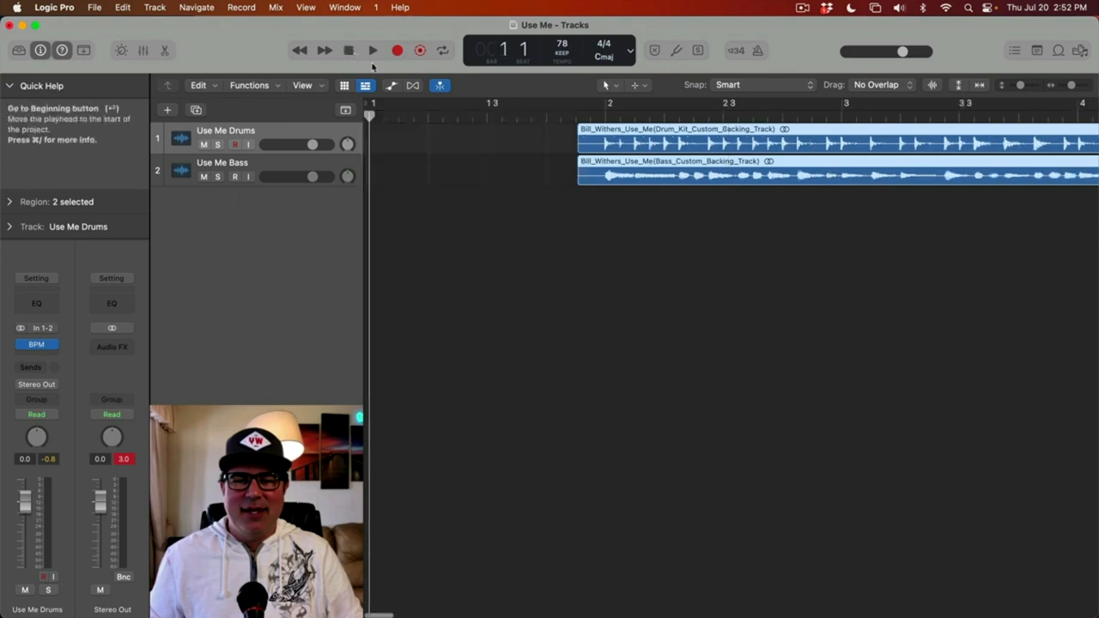
- Show the flex editing controls and turn on Flex for the Use Me Drums and Use Me Bass tracks
left_click_drag(1072, 87, 1066, 85)
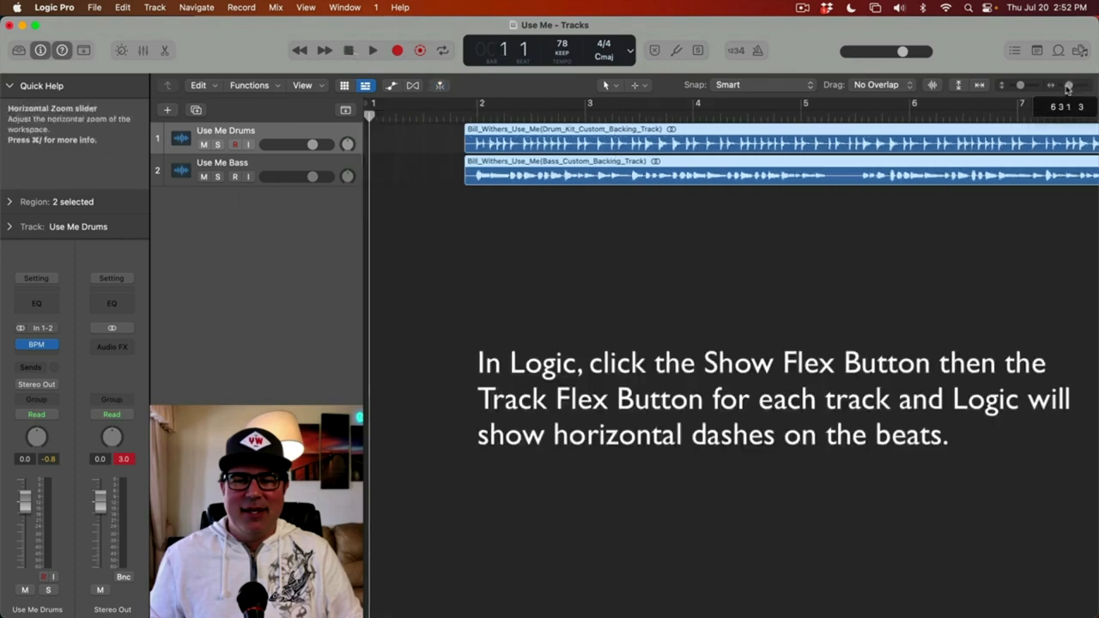
left_click(413, 86)
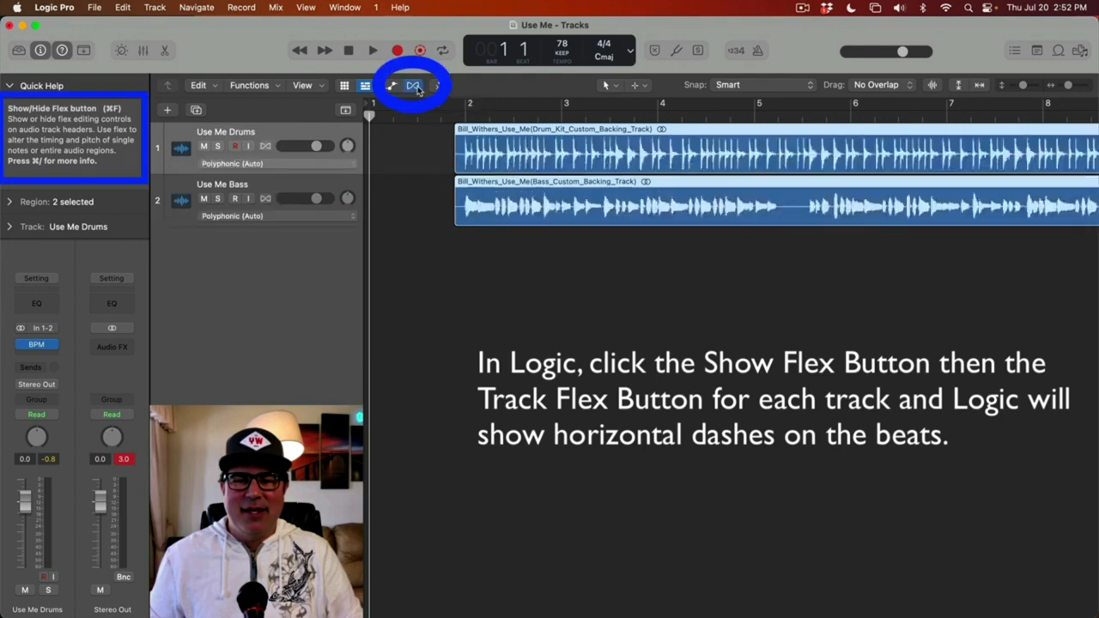
left_click(265, 147)
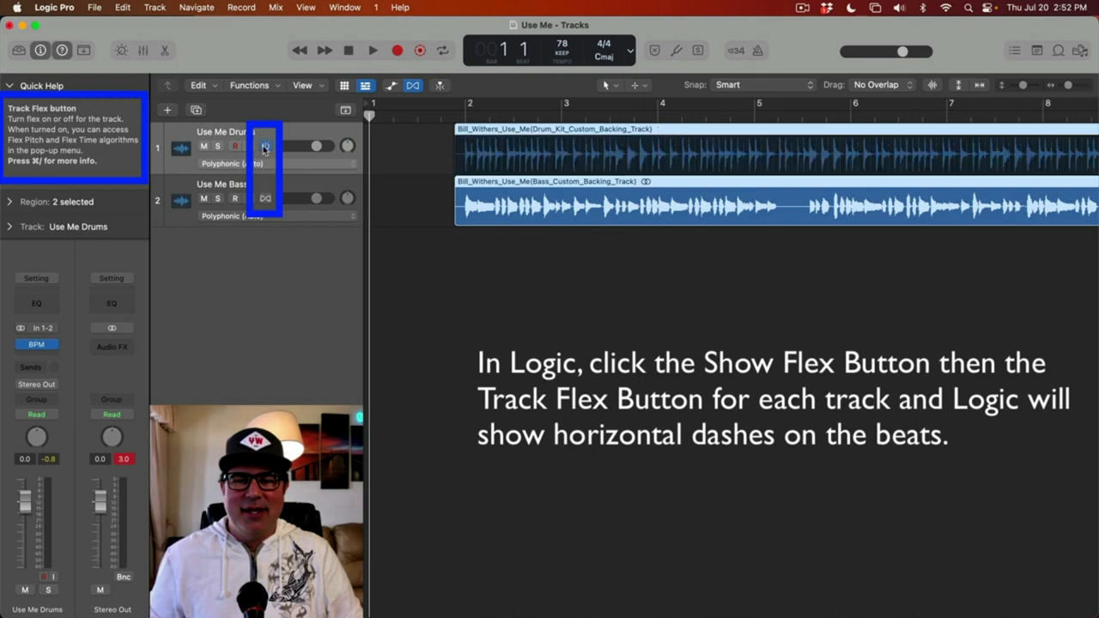
left_click(265, 199)
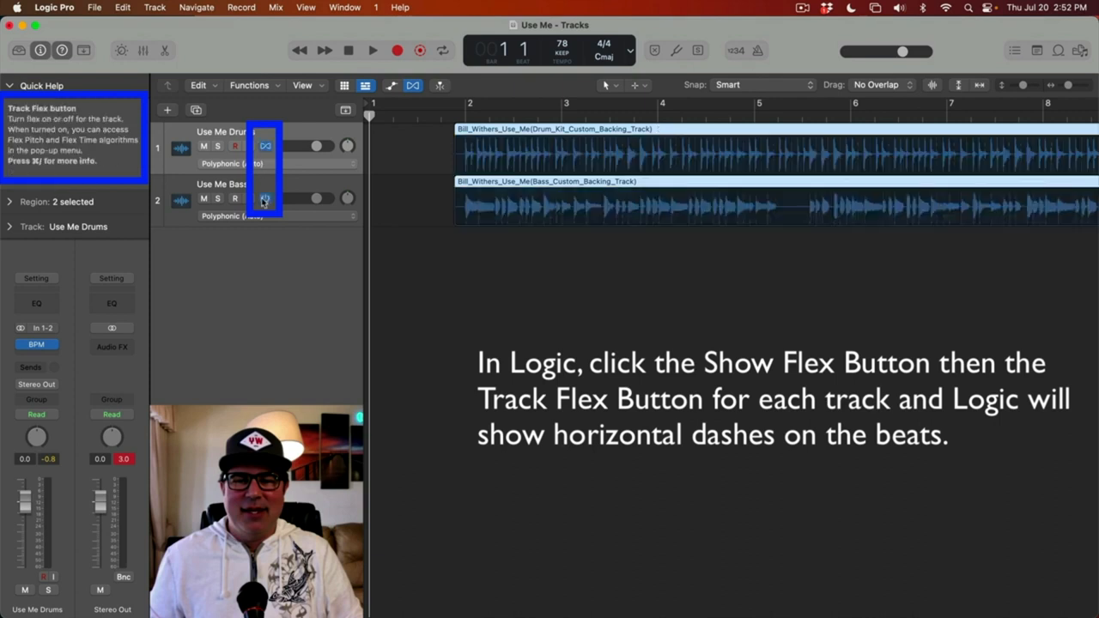
- Play both tracks from the start of bar 2 and stop just after beat 2 to find the matching drum hit
left_click(465, 115)
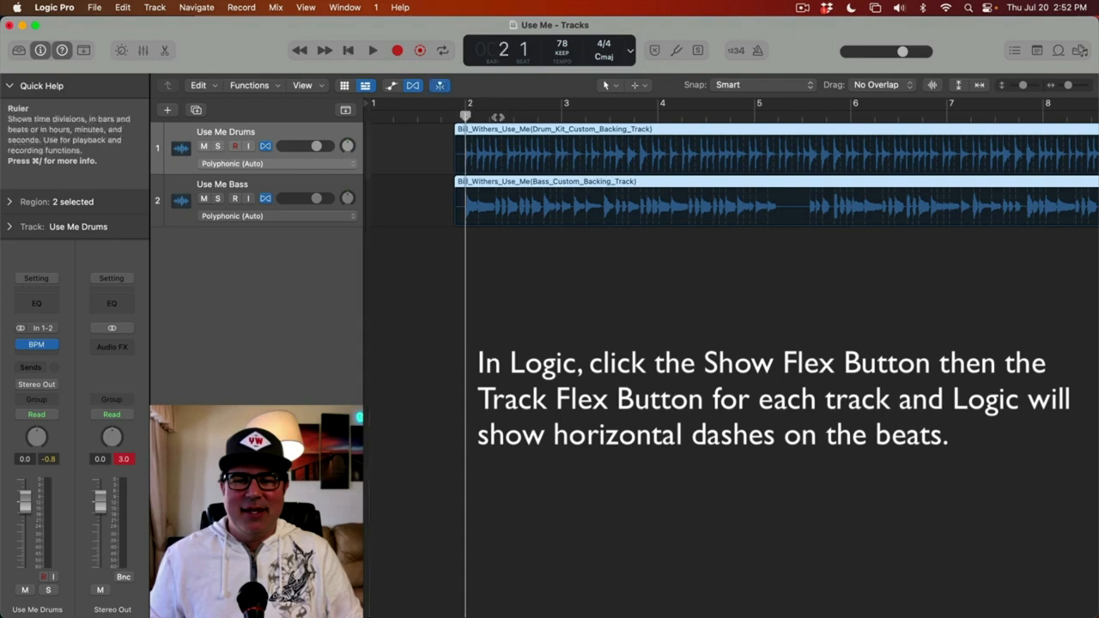
mouse_move(1068, 85)
left_mouse_down()
mouse_move(1090, 86)
mouse_move(1079, 96)
left_mouse_up()
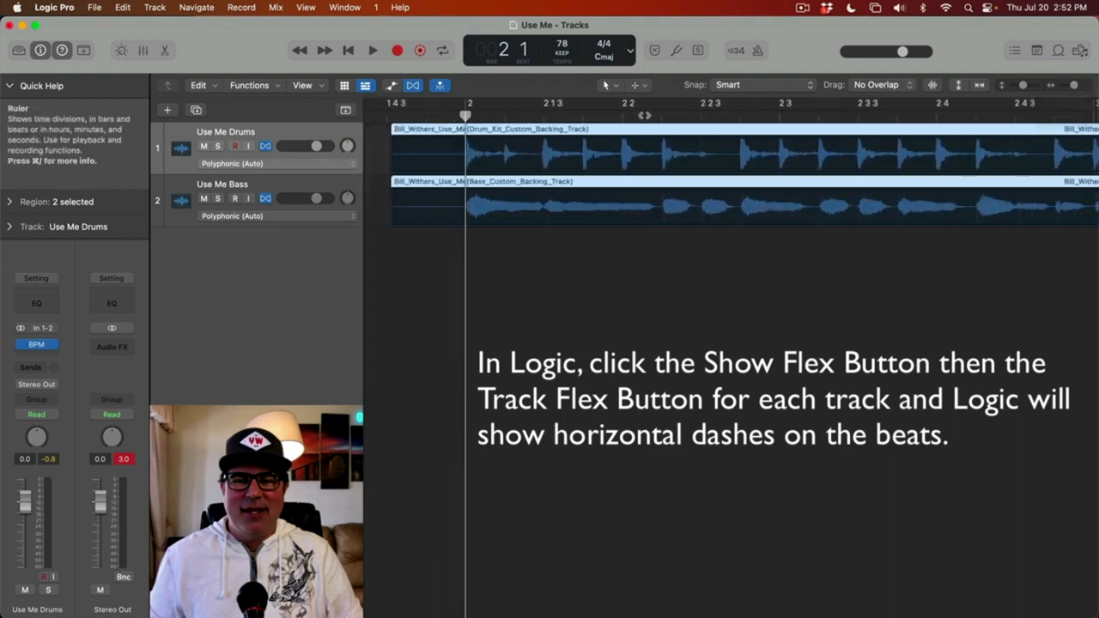
left_click(374, 52)
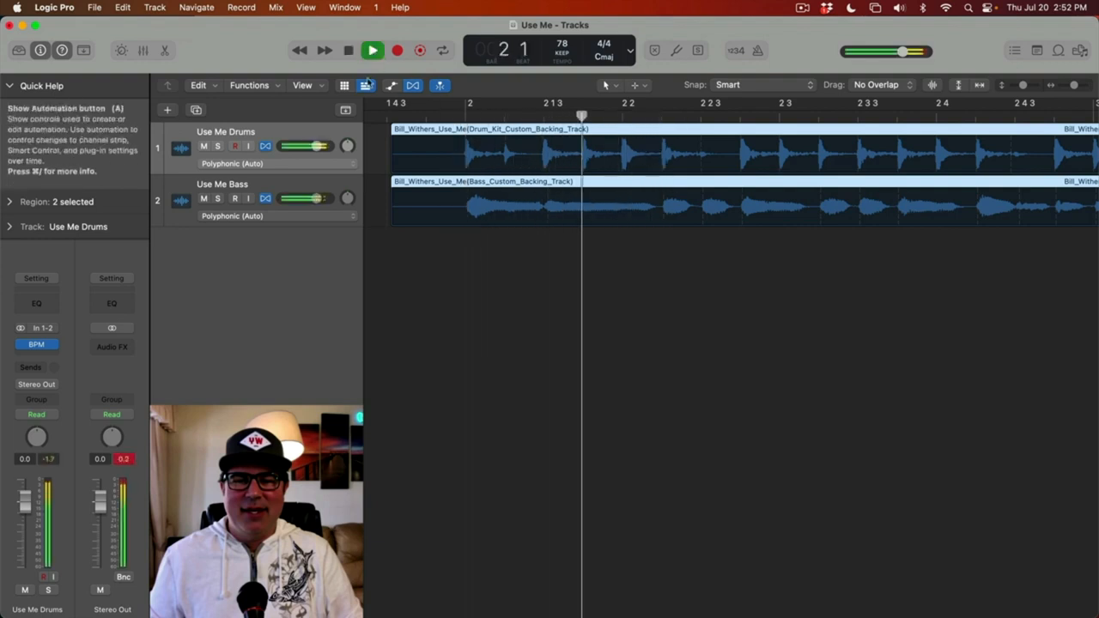
key("space")
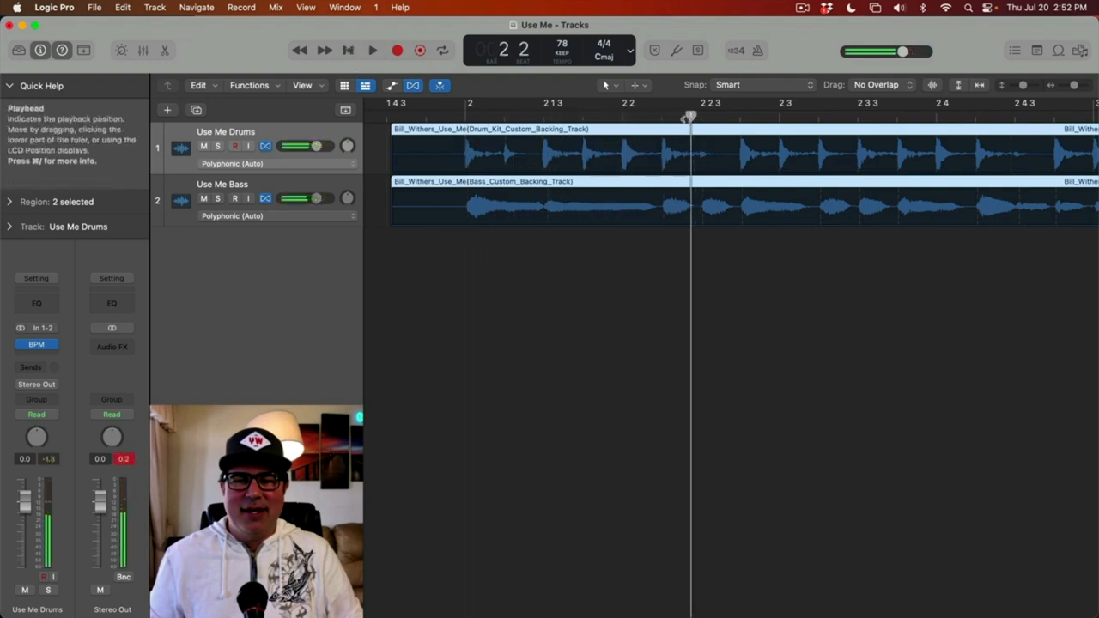
- Place the playhead at 2 2 2 and move both regions earlier so the nearest drum hit starts exactly on it
left_click_drag(690, 118, 662, 117)
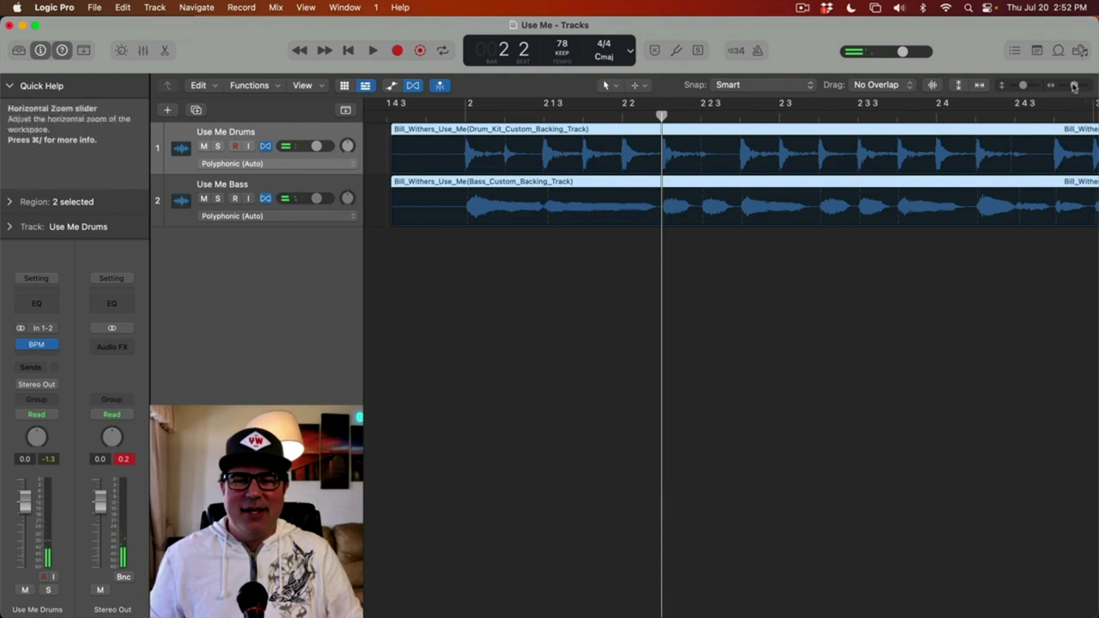
left_click_drag(1073, 86, 1085, 89)
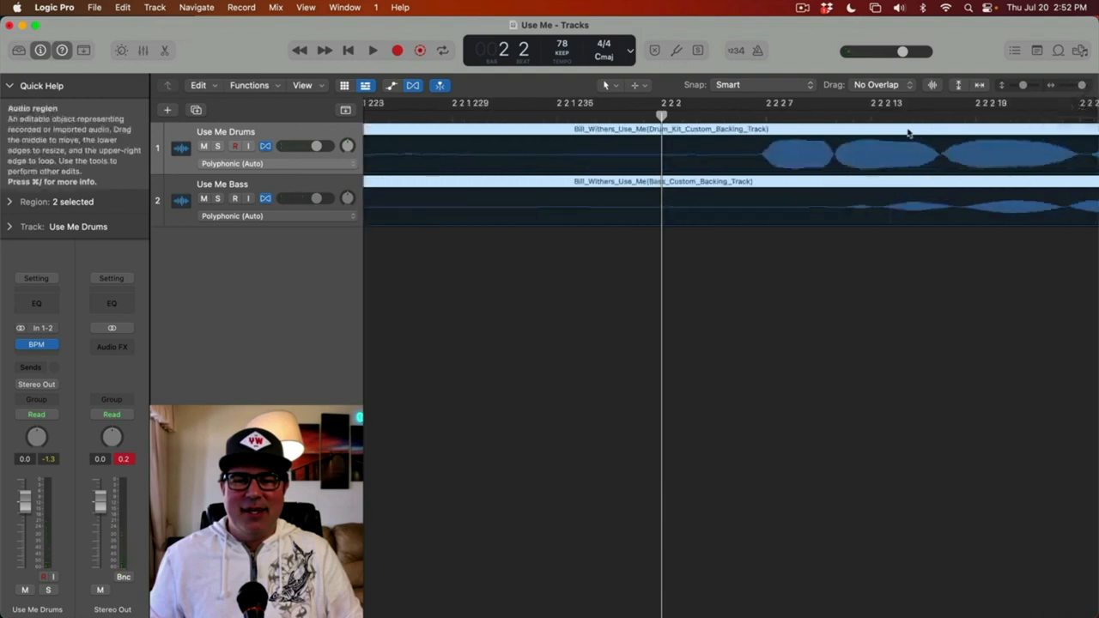
left_click_drag(906, 133, 803, 134)
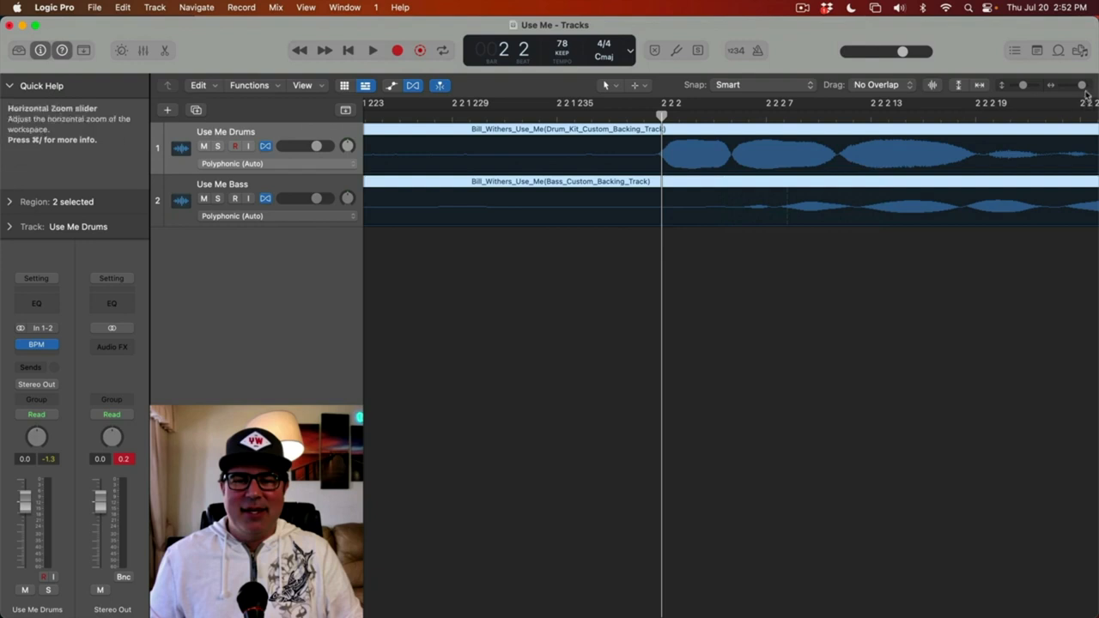
left_click_drag(1081, 86, 1068, 92)
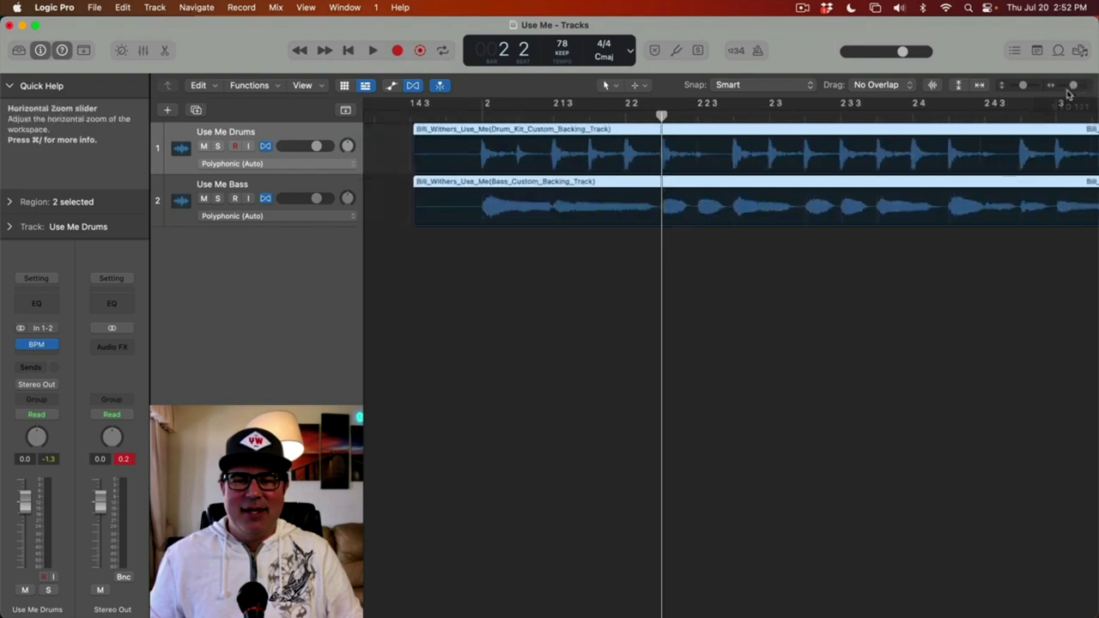
- Play into bar 3 and compare the drum hits on beats 1 and 2 of bar 3 with the grid
key("space")
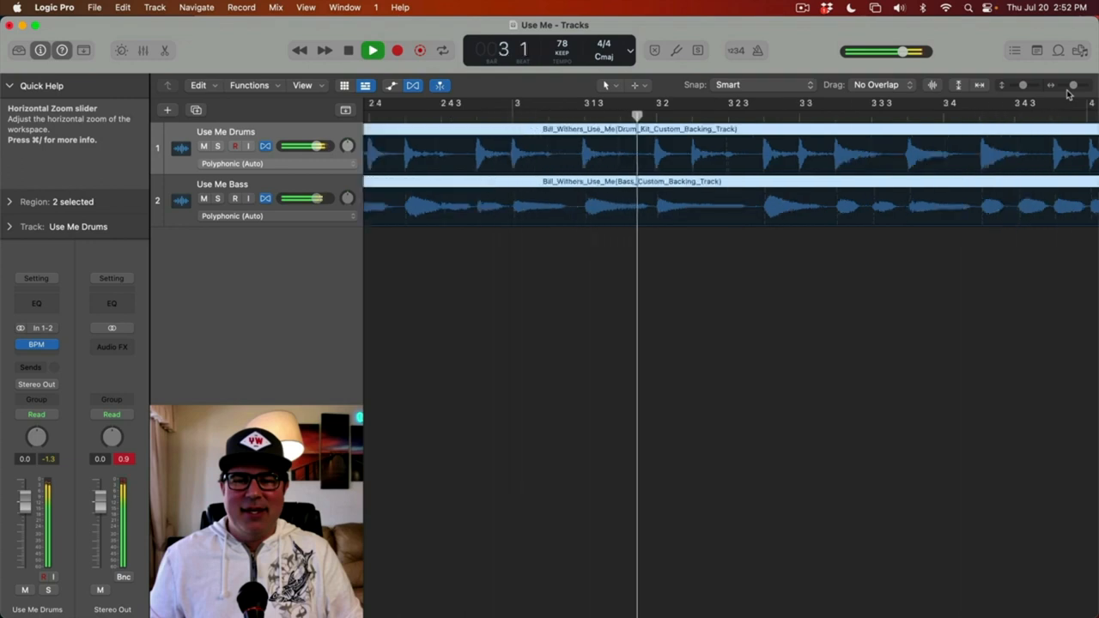
key("space")
left_click(519, 115)
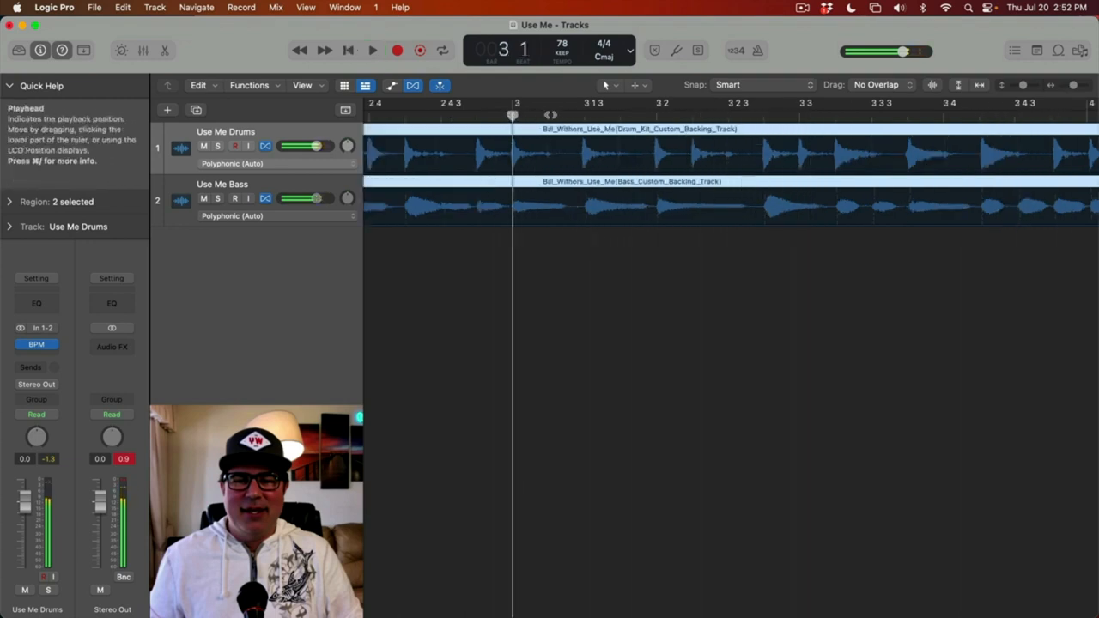
left_click_drag(1073, 84, 1080, 93)
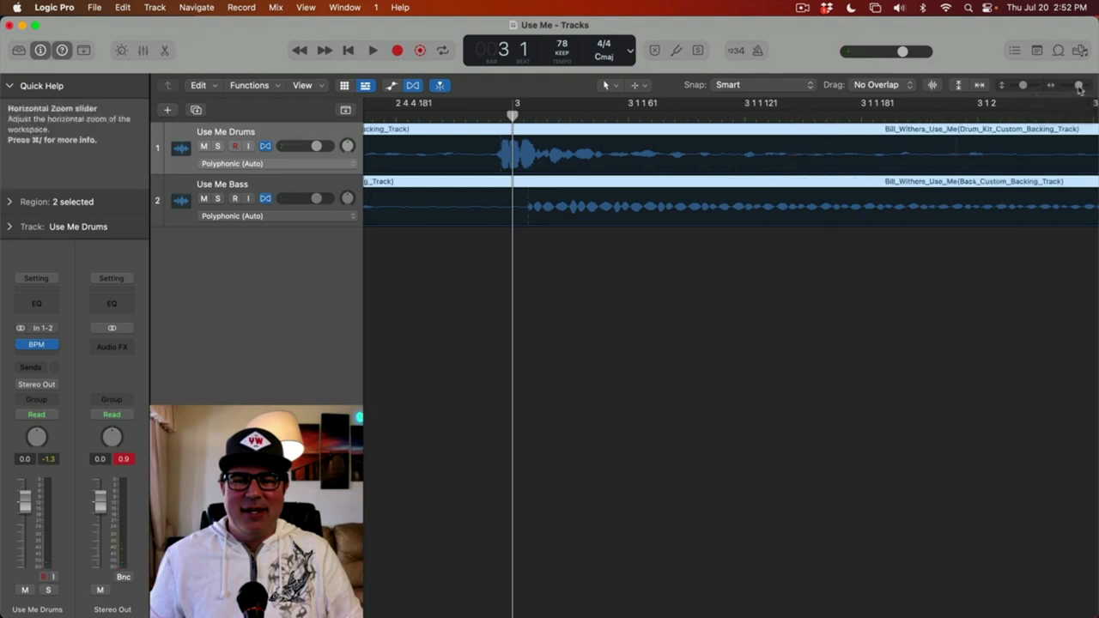
left_click_drag(1078, 86, 1071, 90)
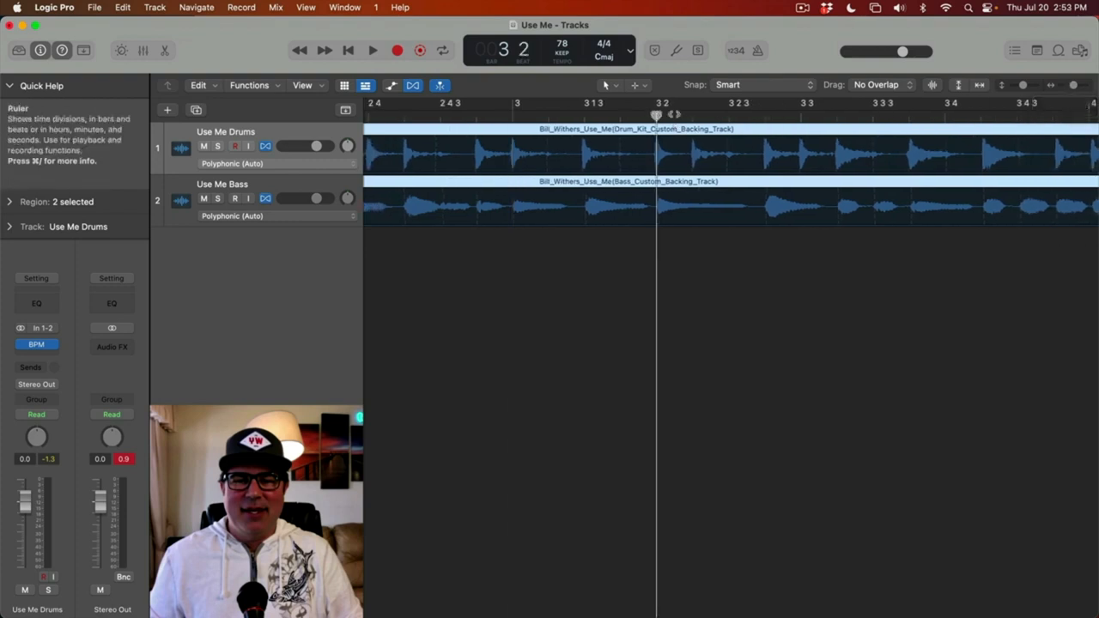
left_click_drag(1075, 88, 1084, 91)
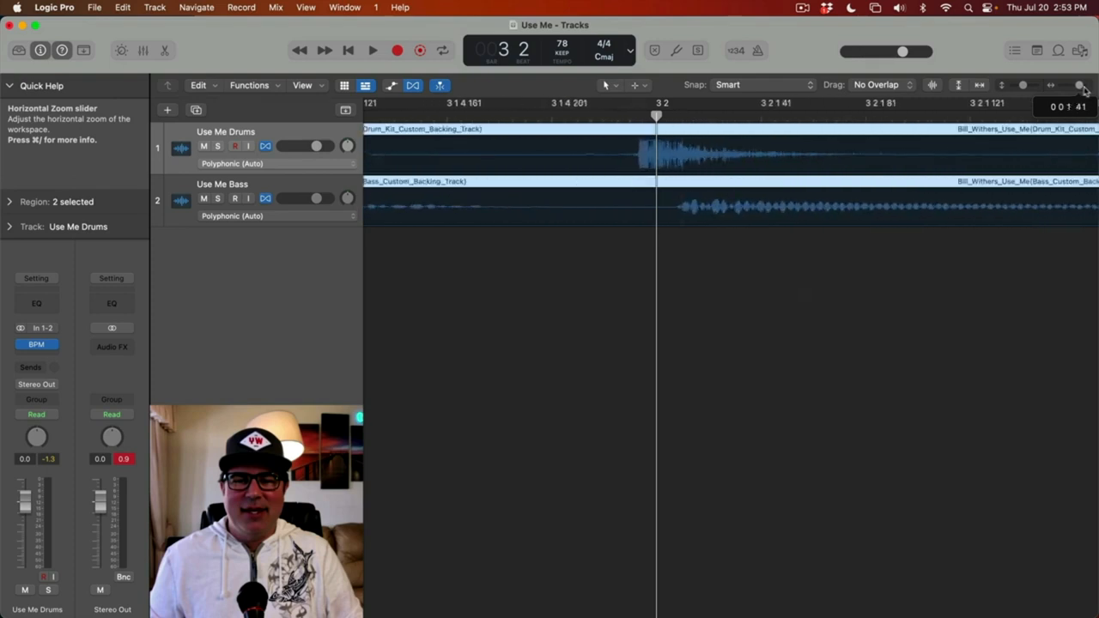
- Play the song's ending from bar 71 and replay from around bars 72 and 73 to find a loop start point
left_click_drag(1083, 90, 1054, 96)
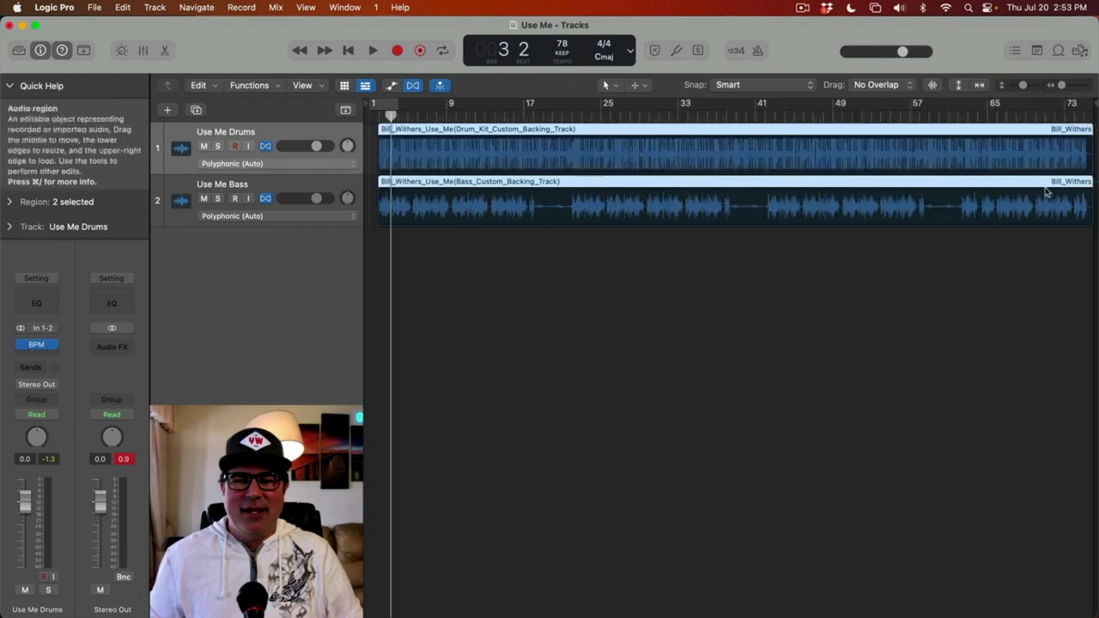
left_click(1043, 115)
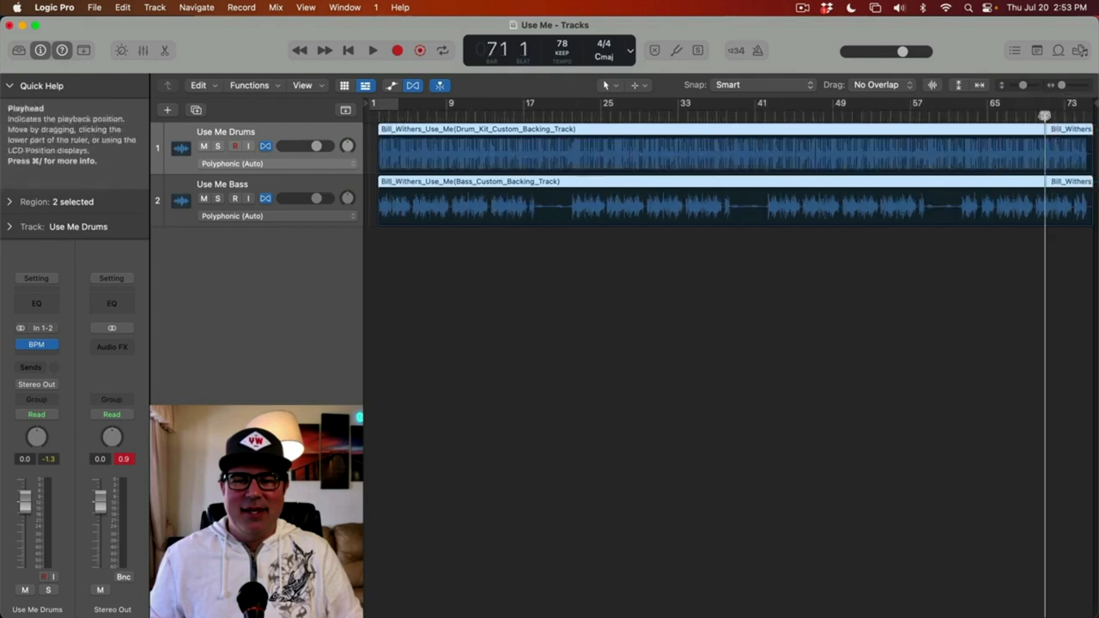
left_click_drag(1062, 86, 1074, 91)
key("space")
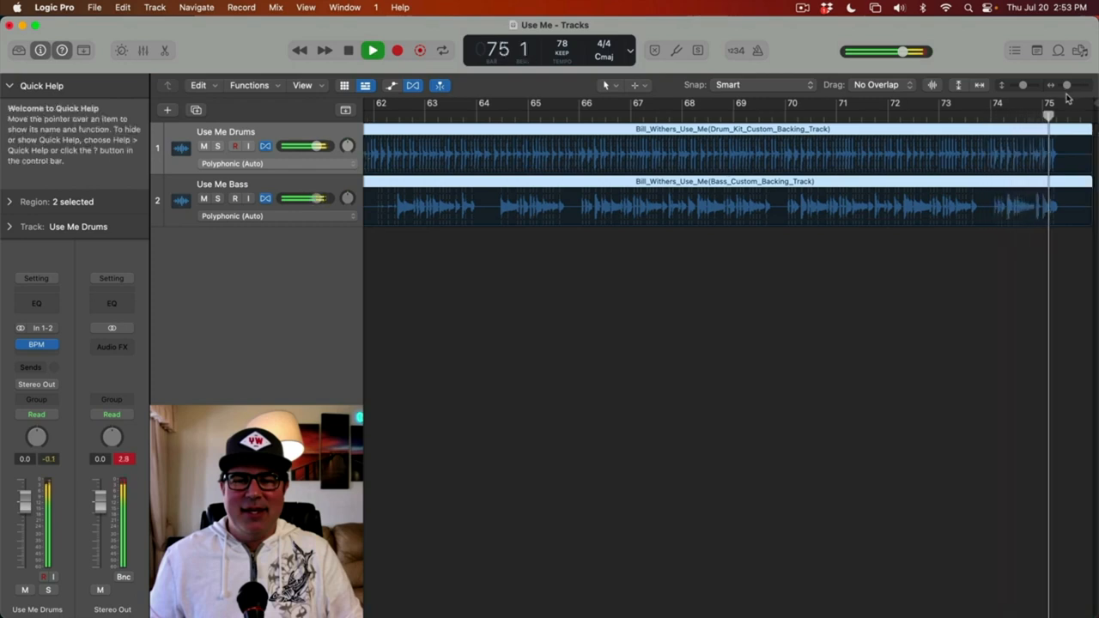
left_click(939, 116)
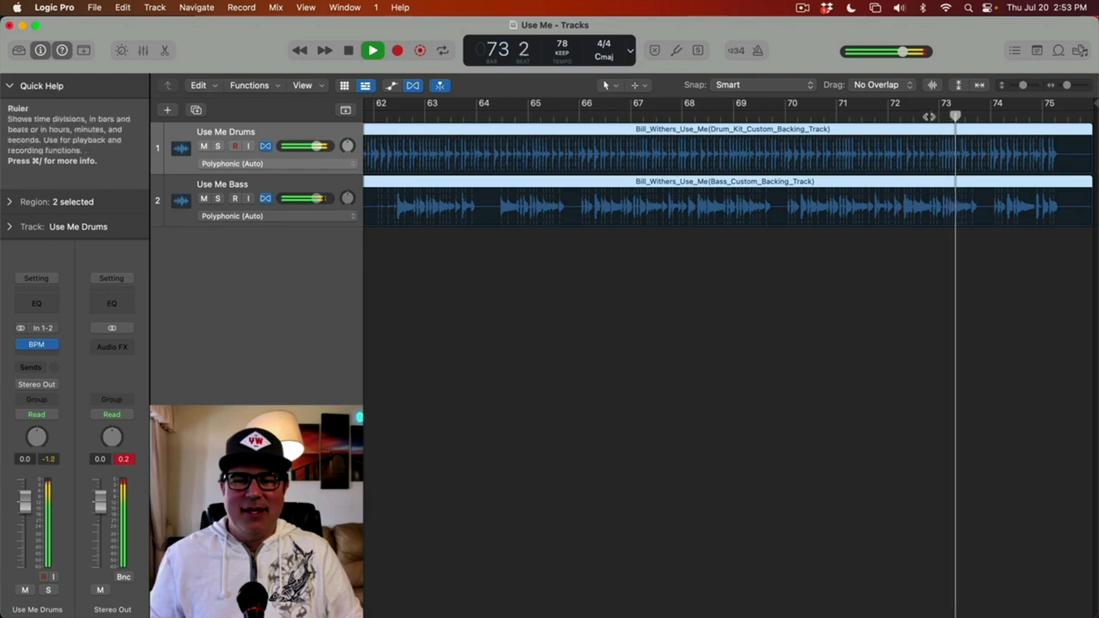
left_click(925, 116)
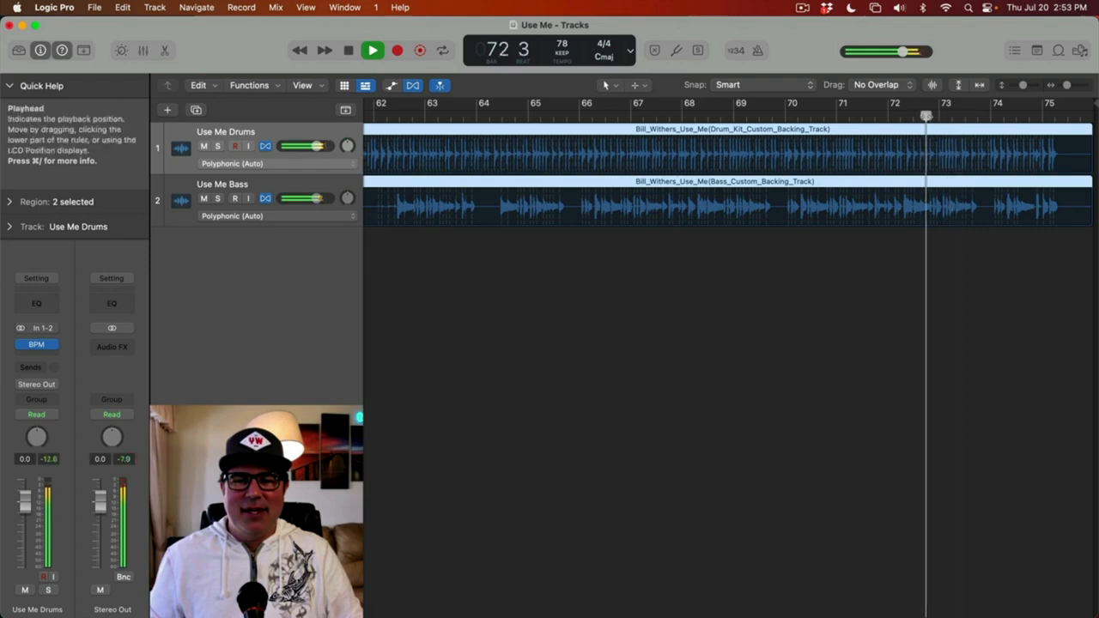
left_click(889, 116)
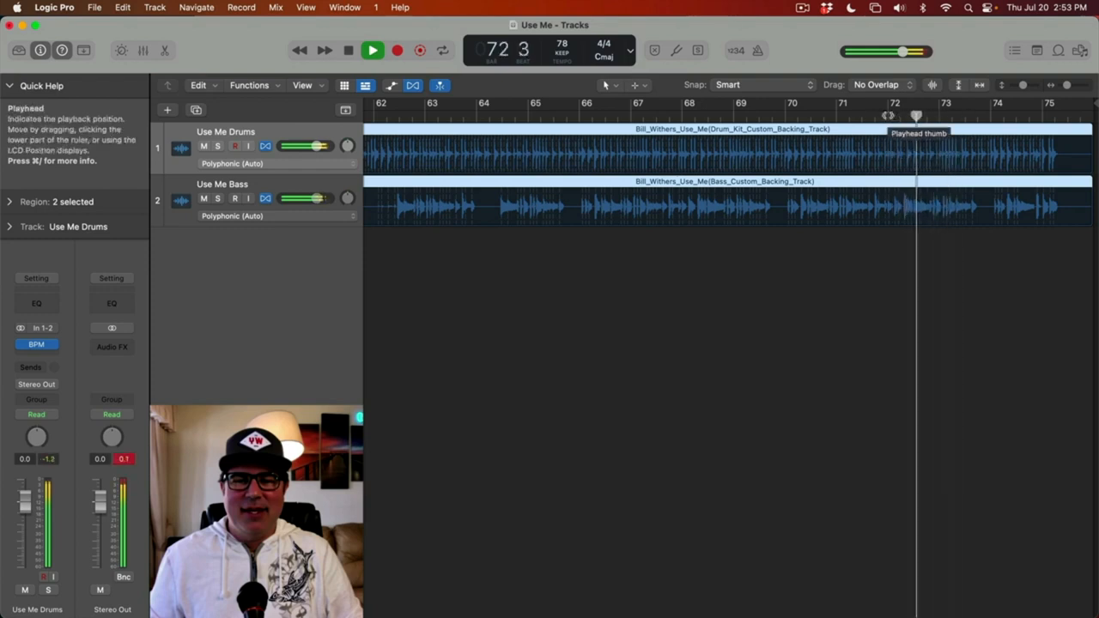
key("space")
- Create a cycle area starting at bar 72 beat 3, play it, and set its end to bar 74 beat 3
left_click_drag(915, 107, 1030, 120)
key("space")
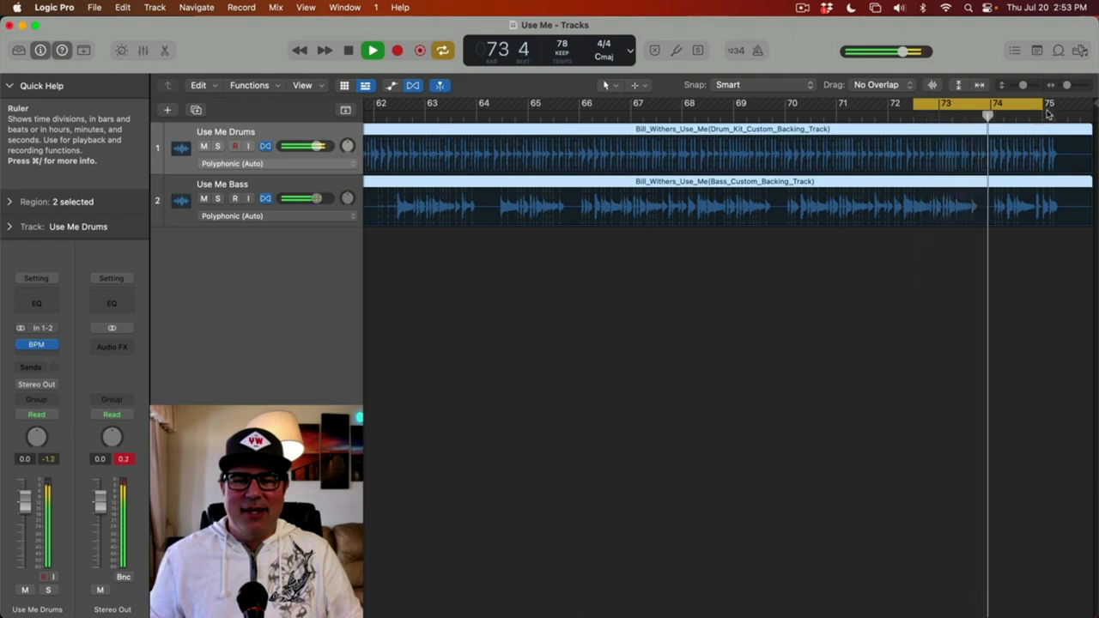
key("space")
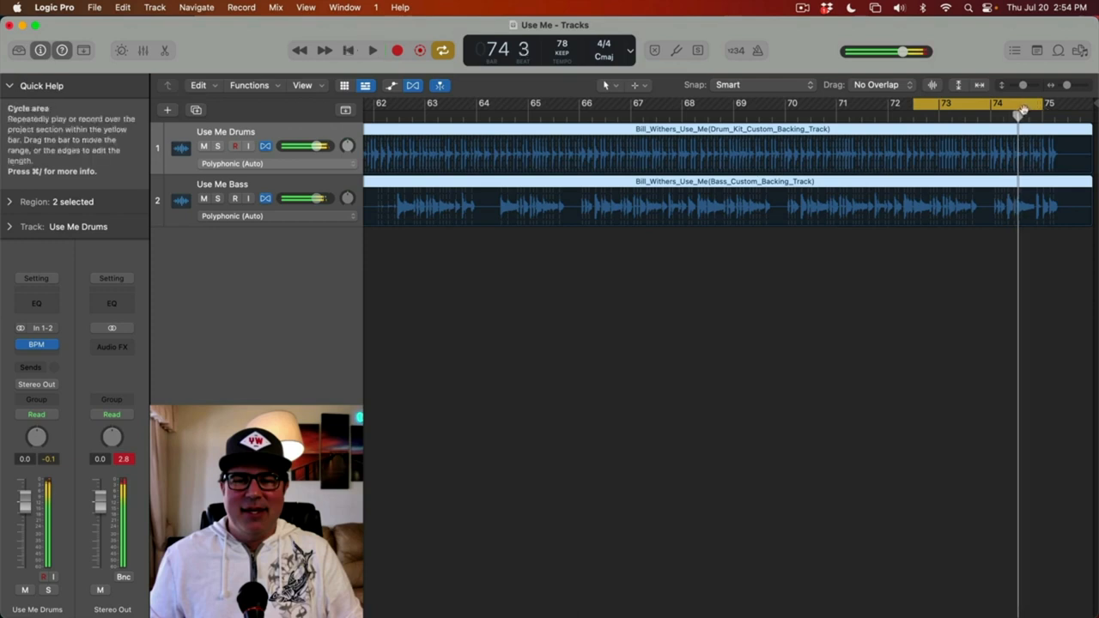
left_click_drag(1019, 116, 1000, 109)
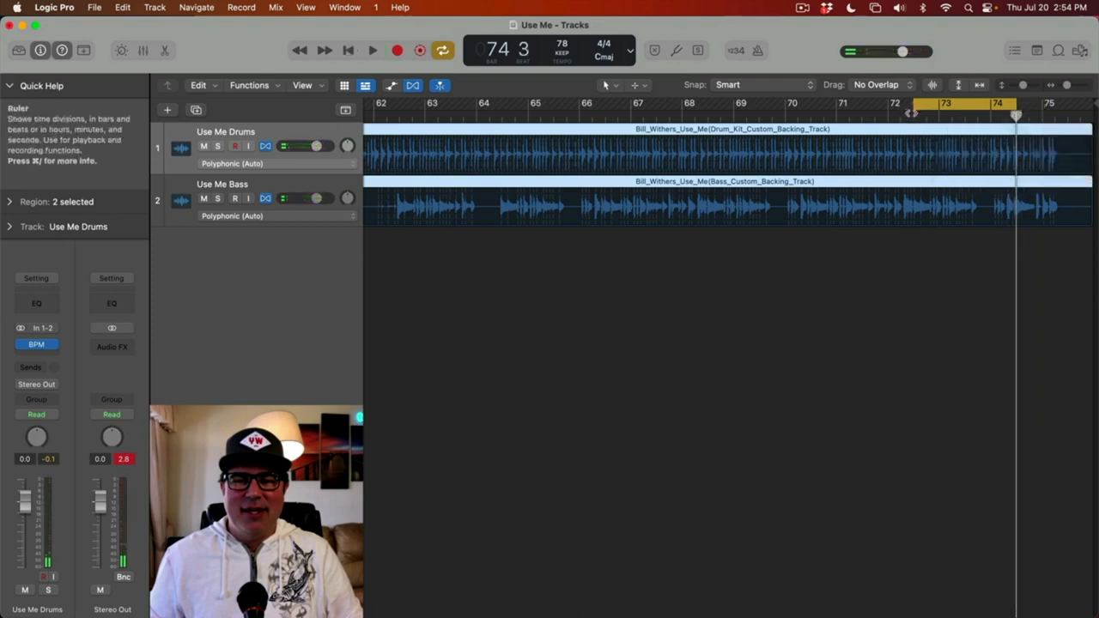
- Fine-position both regions so the drum hit lines up with the cycle start at bar 72 beat 3, and play the loop
left_click(912, 114)
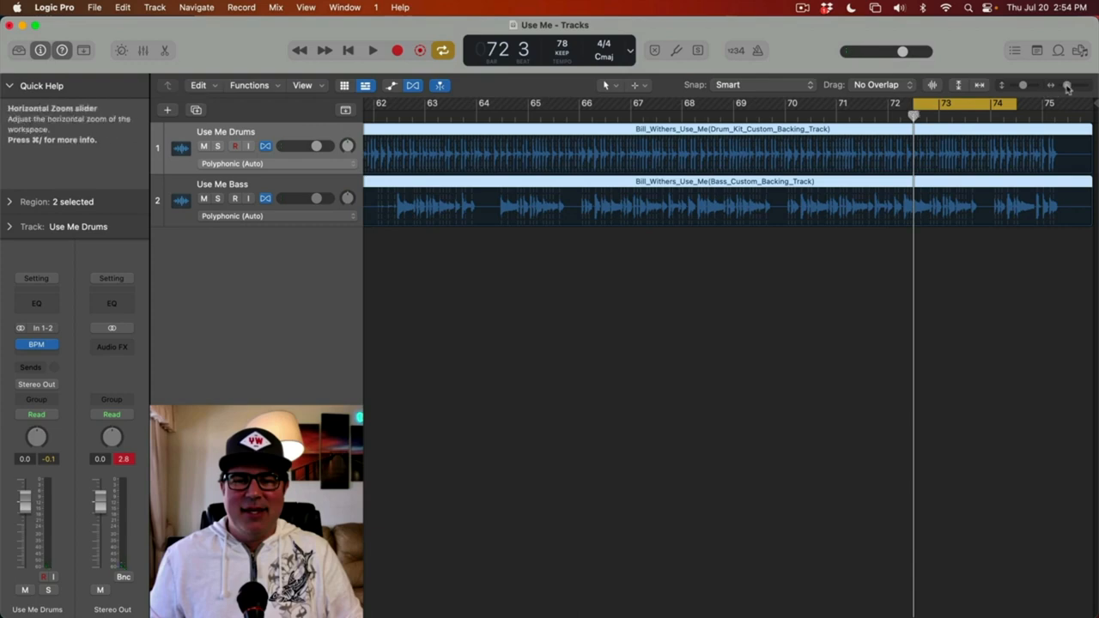
left_click_drag(1067, 86, 1087, 91)
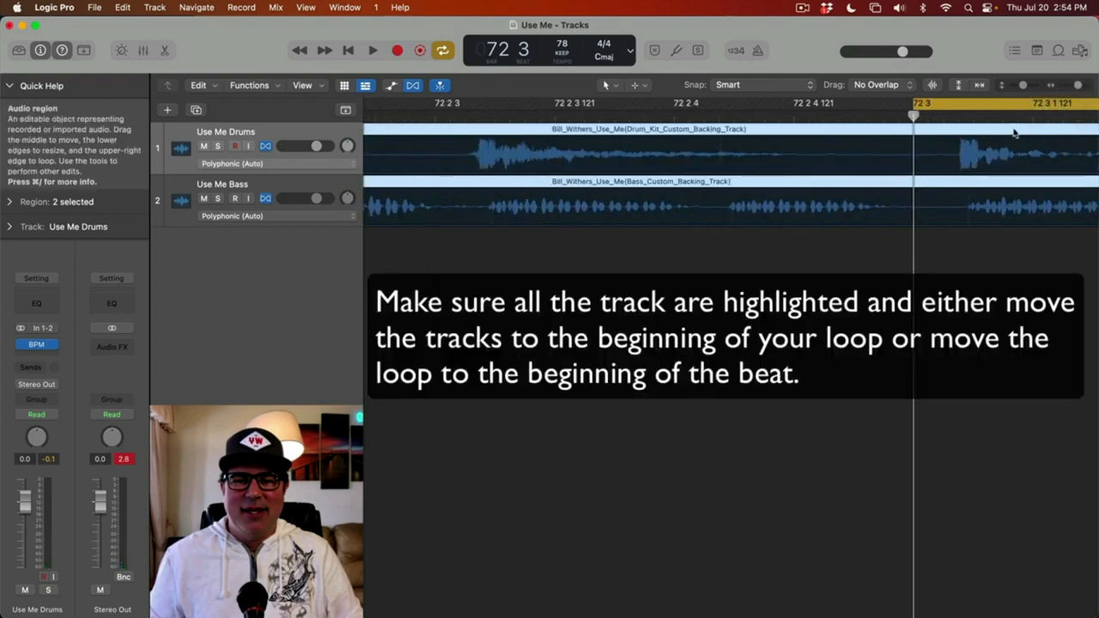
left_click_drag(1013, 132, 967, 134)
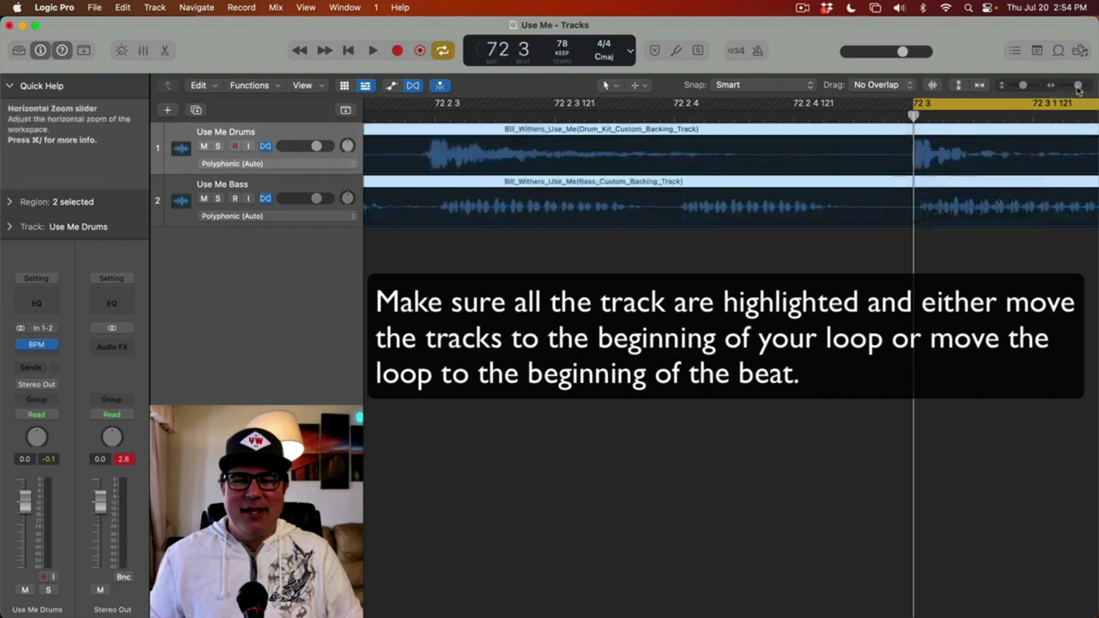
left_click_drag(1078, 89, 1081, 86)
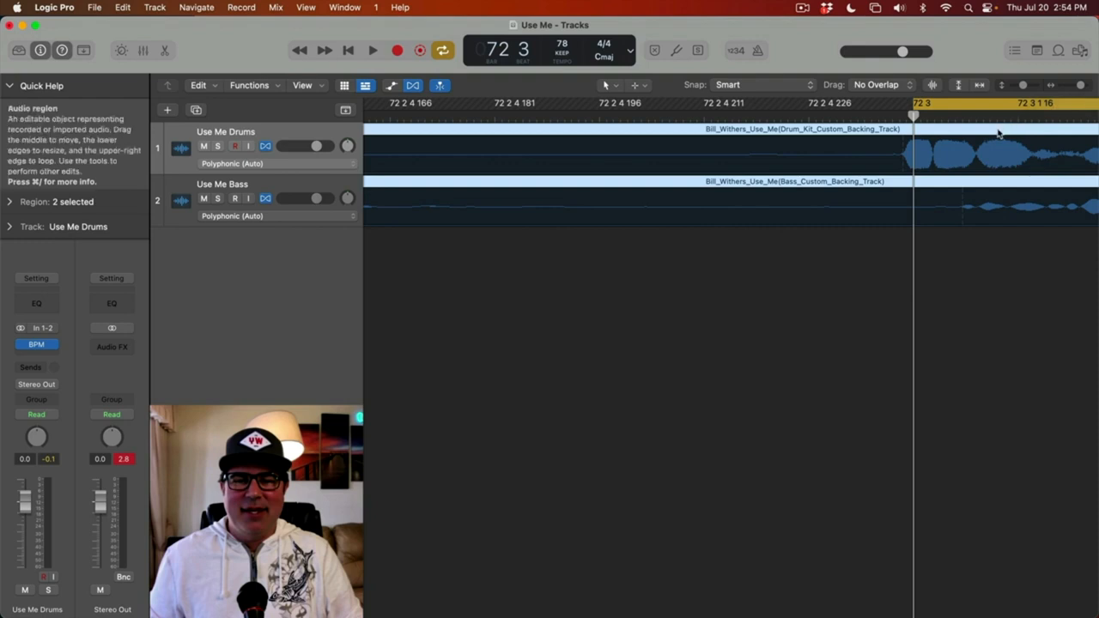
left_click_drag(998, 133, 1009, 135)
left_click_drag(1081, 86, 1091, 90)
left_click_drag(1013, 134, 1022, 134)
left_click_drag(1086, 88, 1050, 103)
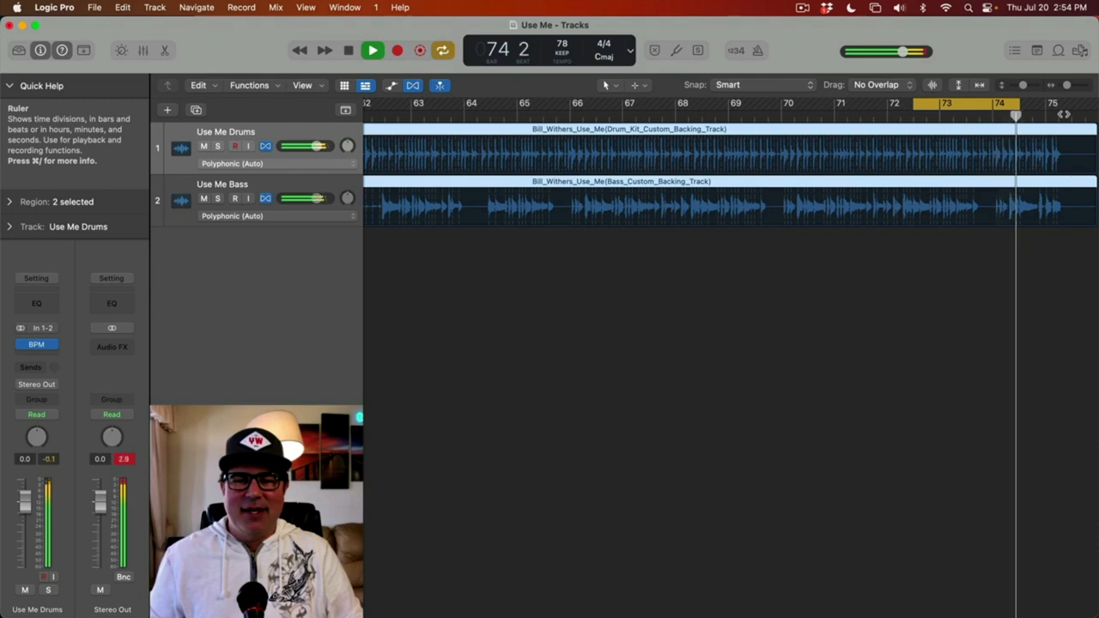
key("space")
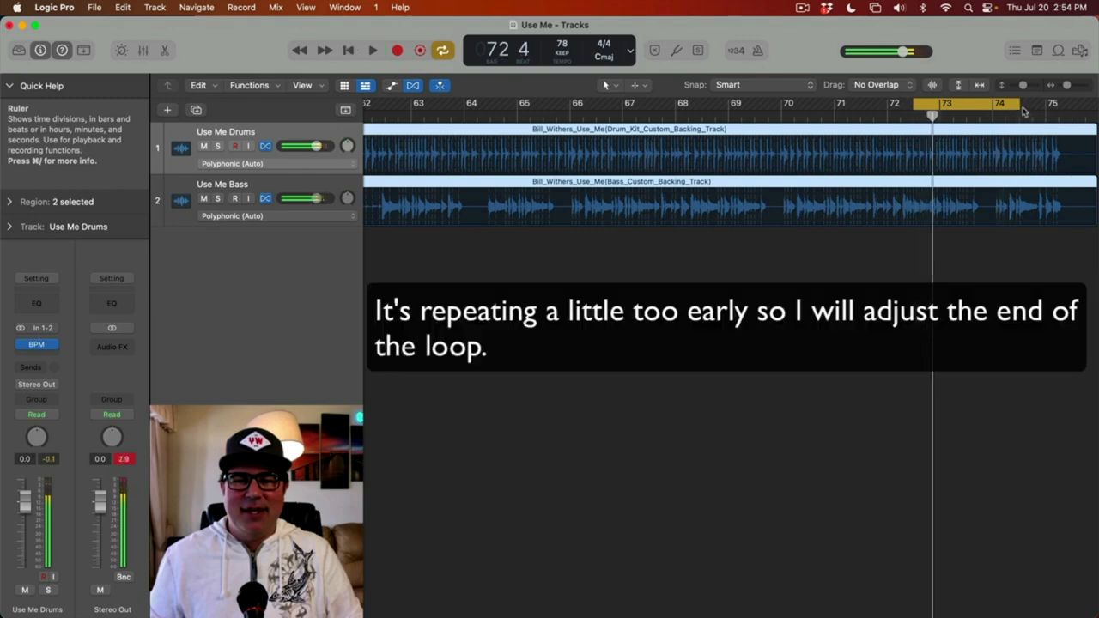
- Extend the cycle area's end slightly past bar 74 beat 3 to the exact start of the next drum hit
left_click(1020, 112)
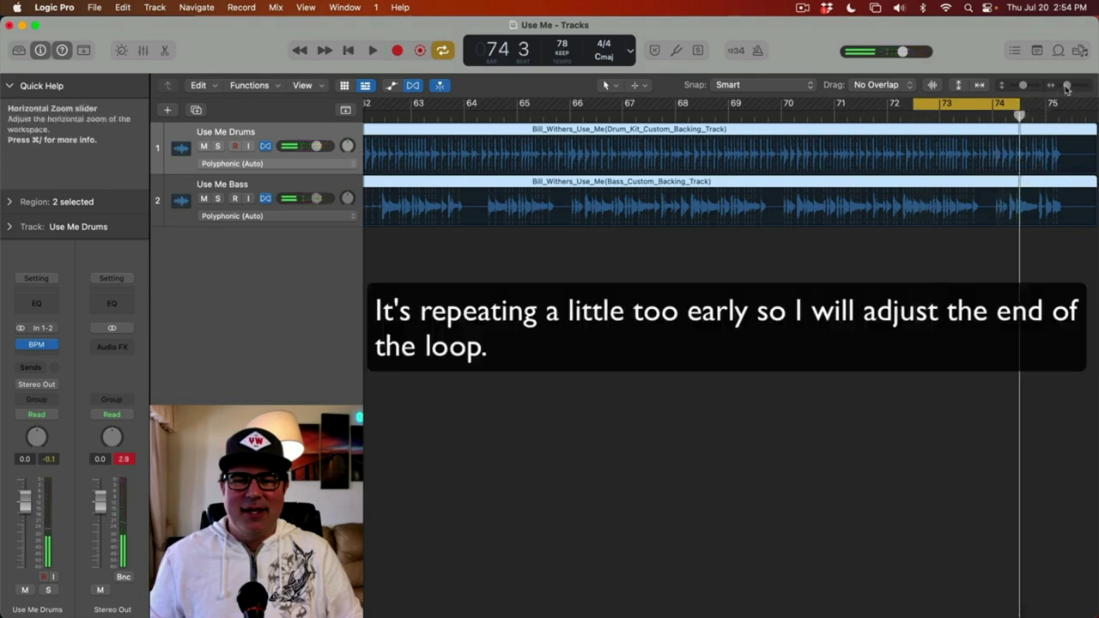
left_click_drag(1066, 85, 1076, 85)
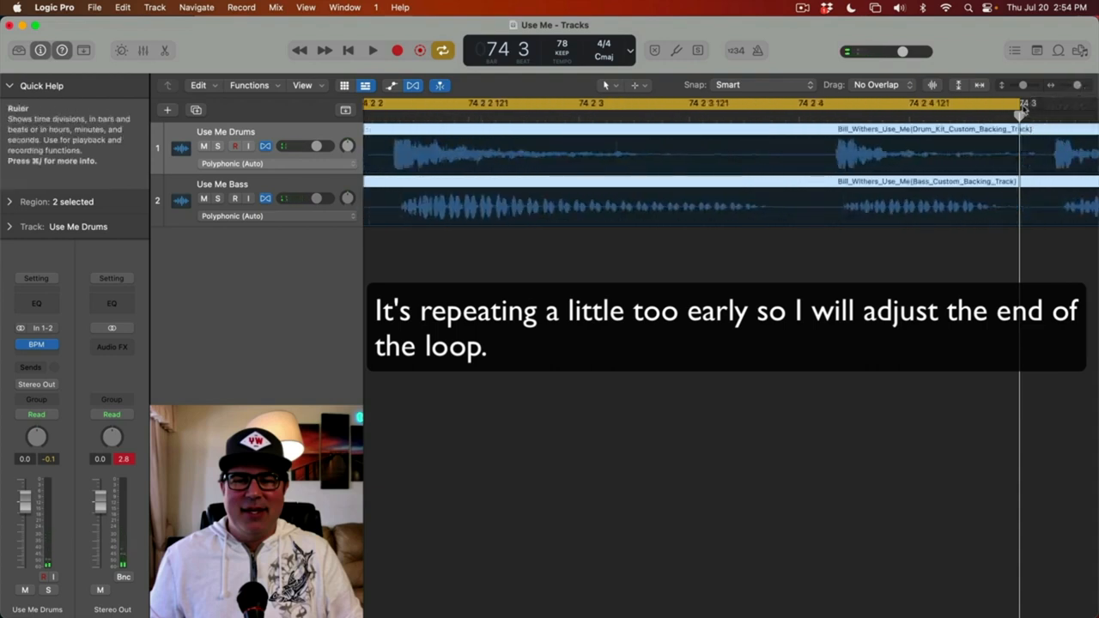
left_click_drag(1021, 110, 1053, 171)
left_click_drag(1020, 115, 1086, 91)
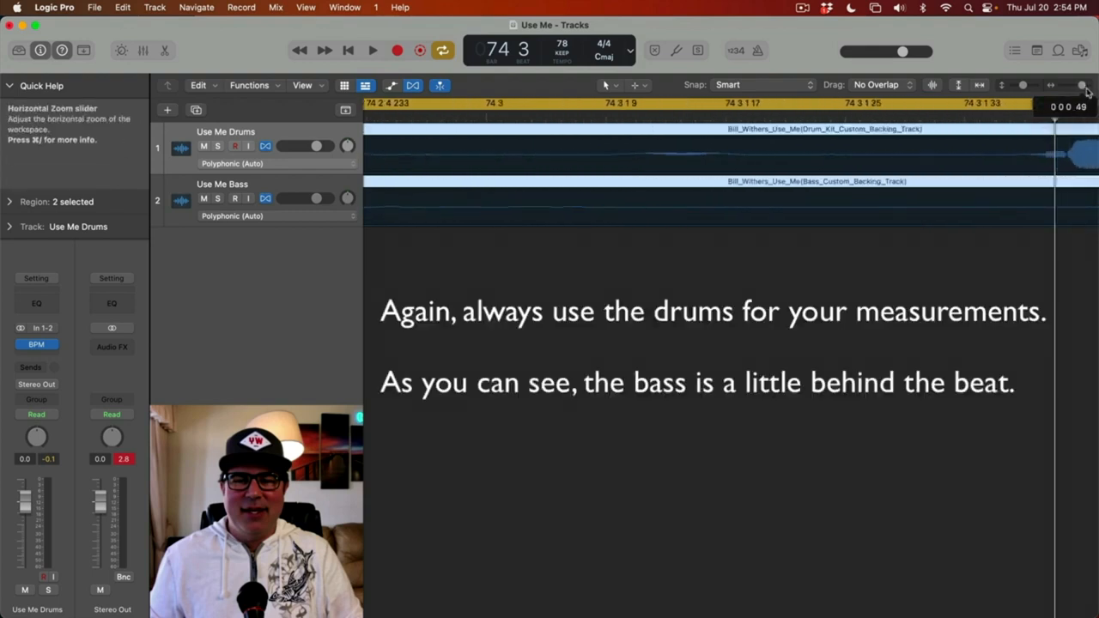
left_click_drag(1062, 183, 1065, 190)
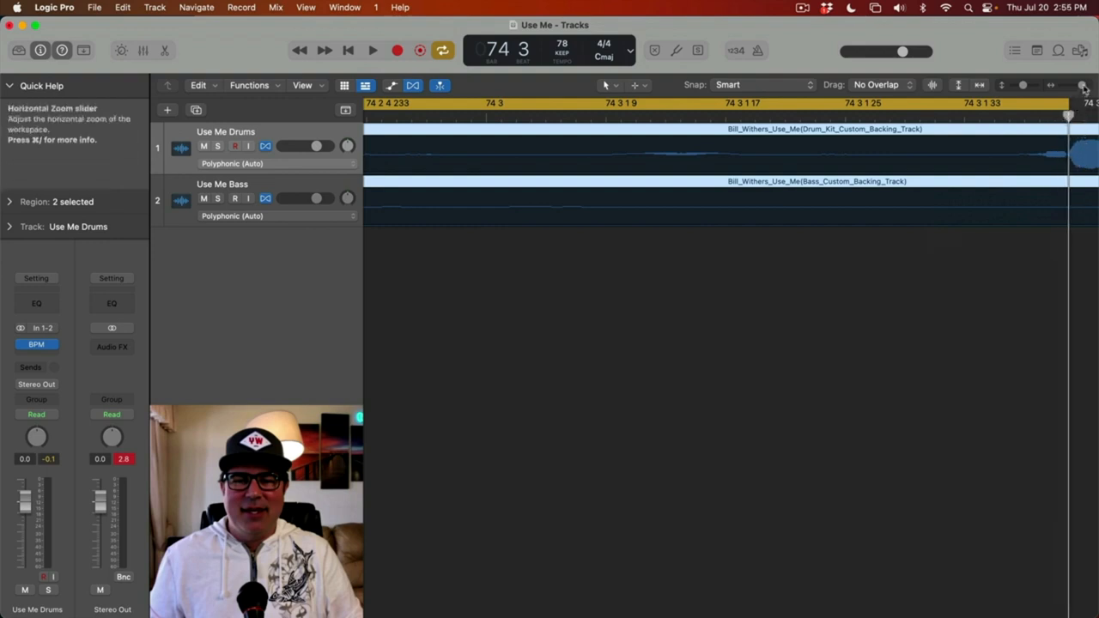
left_click(1094, 89)
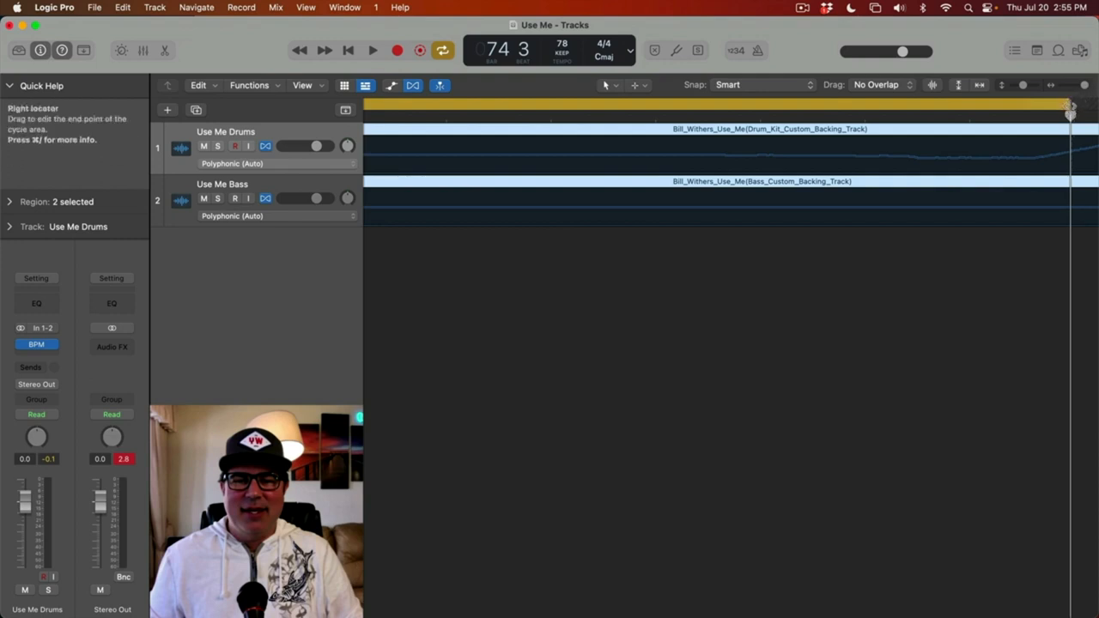
left_click_drag(1070, 104, 1070, 178)
- Play the adjusted cycle area to check its repeat, and turn cycle mode off
left_click_drag(1083, 88, 1066, 98)
key("space")
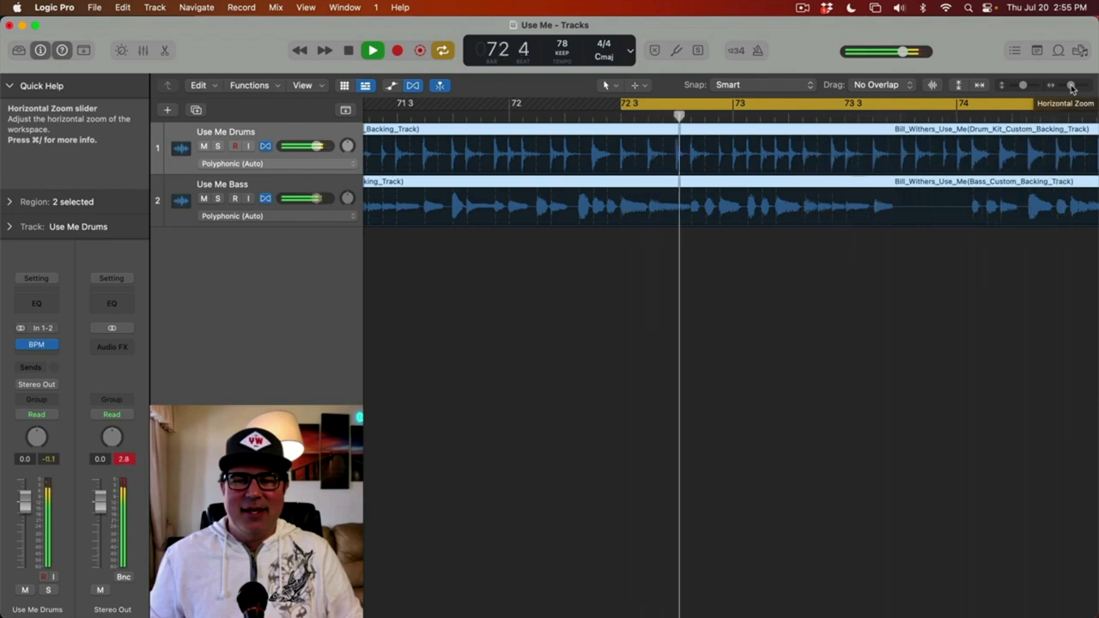
left_click_drag(1071, 87, 1066, 91)
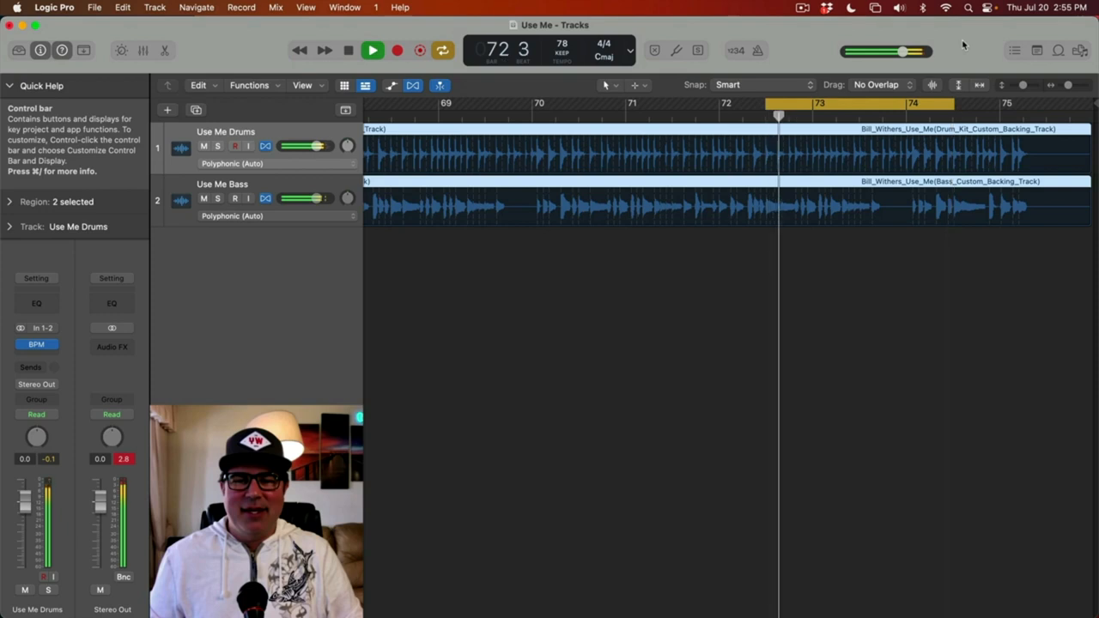
key("c")
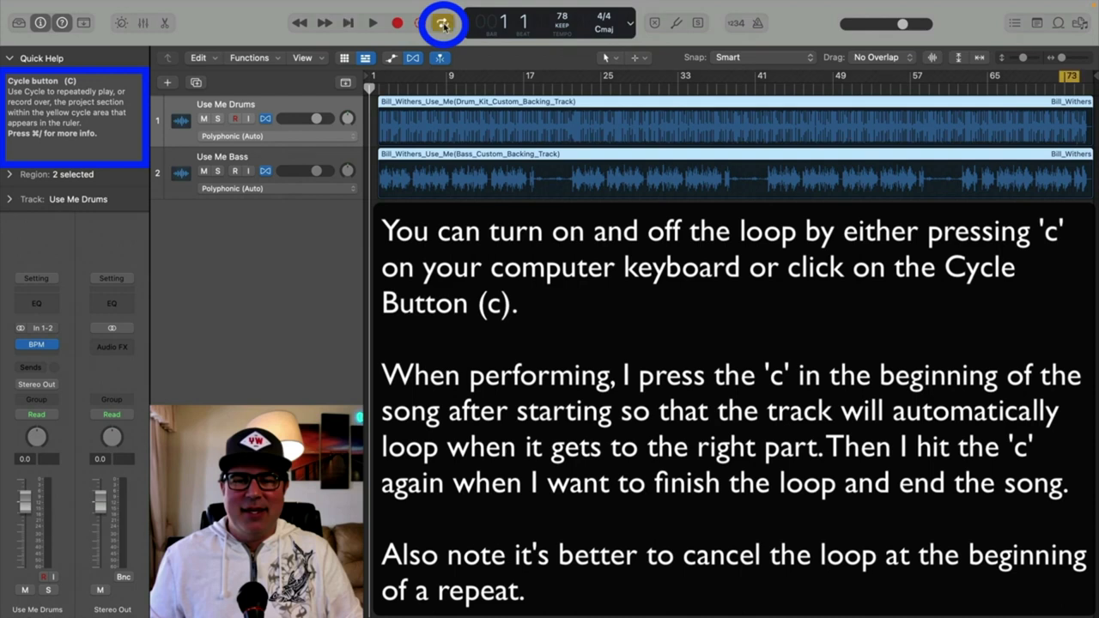
left_click(442, 23)
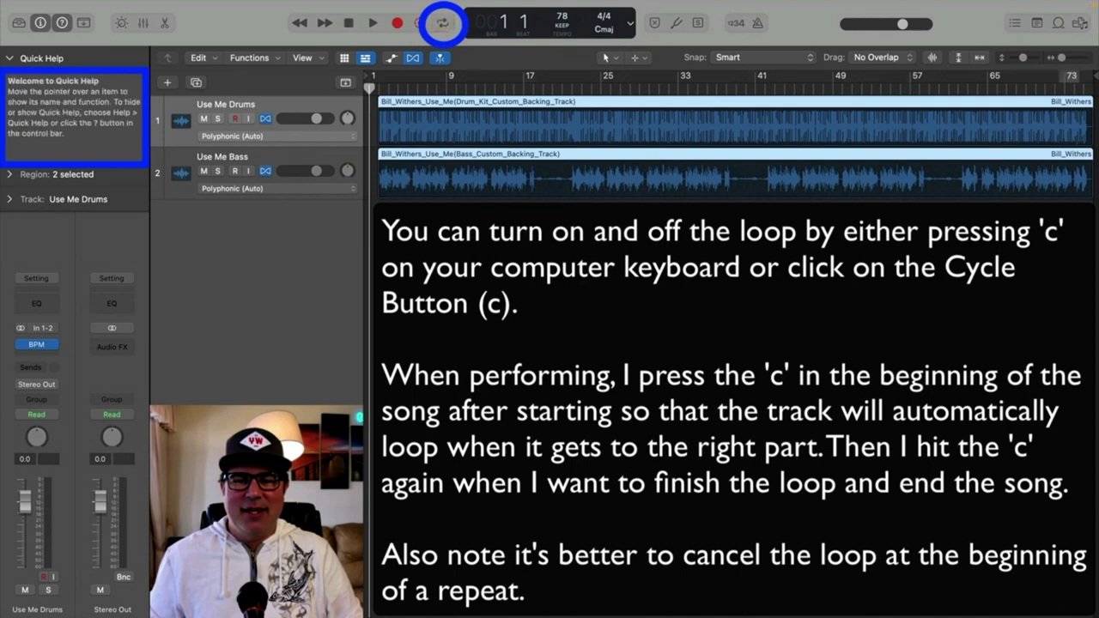
- Play the song from the start with cycling on, jump to just before the cycle area, and turn cycle mode off during the loop
key("space")
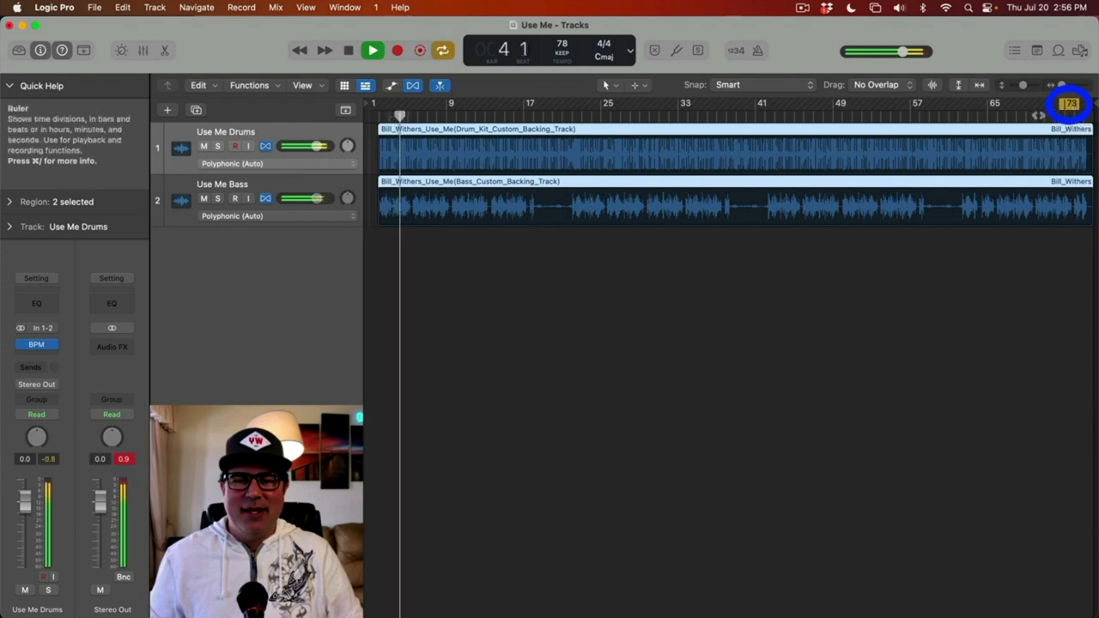
left_click(1034, 115)
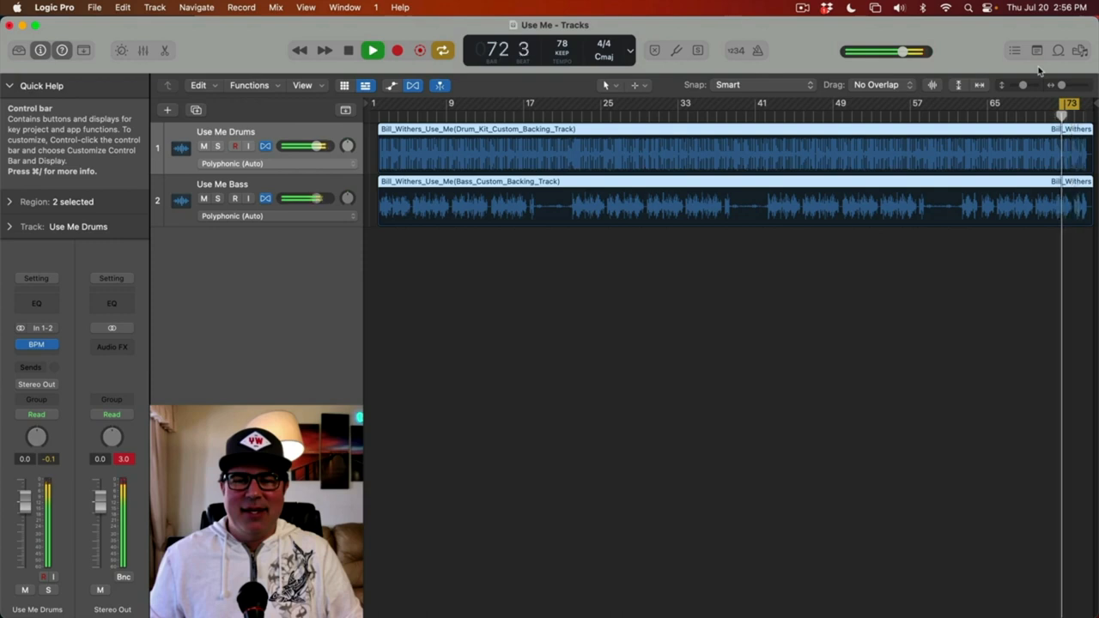
key("c")
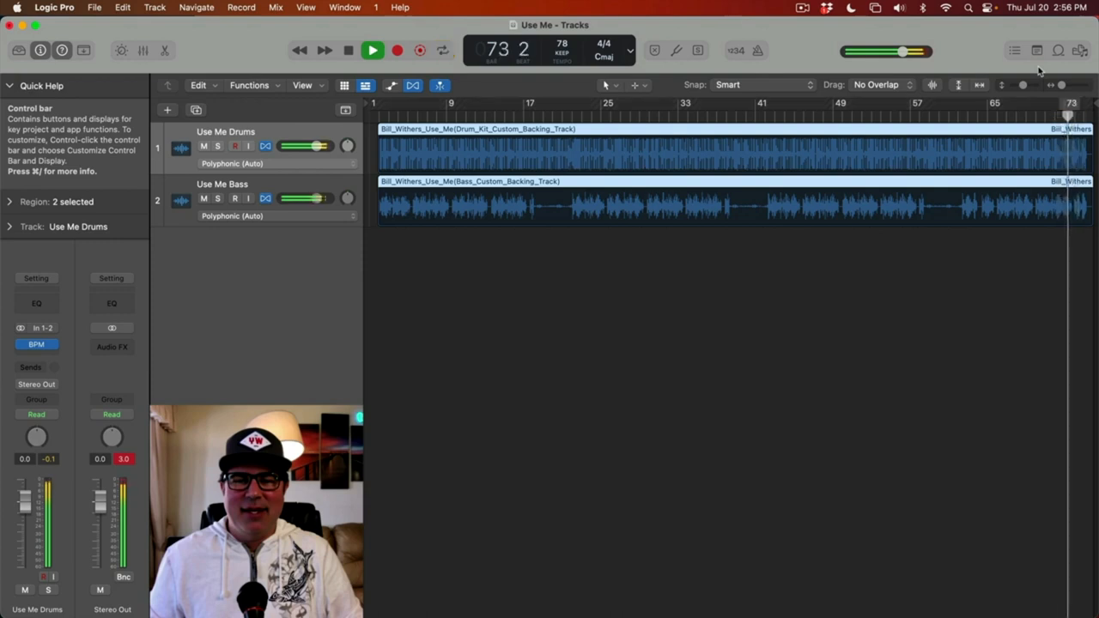